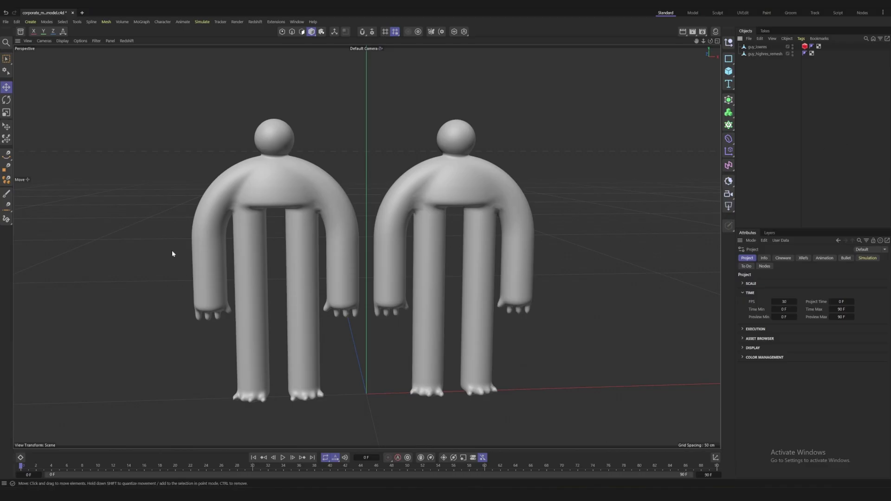
- Toggle the shaded-with-lines display to inspect the mesh topology of the two finished character models
key(n)
key(b)
key(n)
key(b)
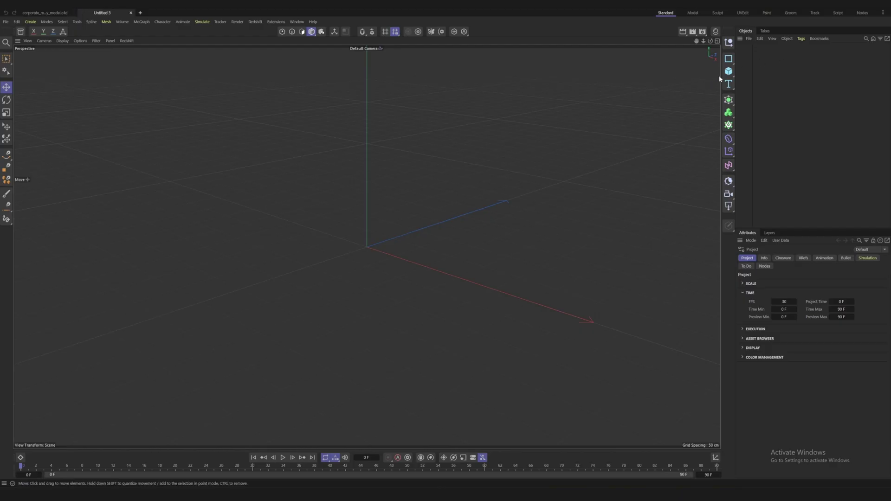
- Add a Figure primitive as a scale reference and move it well away from the origin
click(729, 71)
click(765, 125)
drag(418, 266, 278, 218)
click(776, 114)
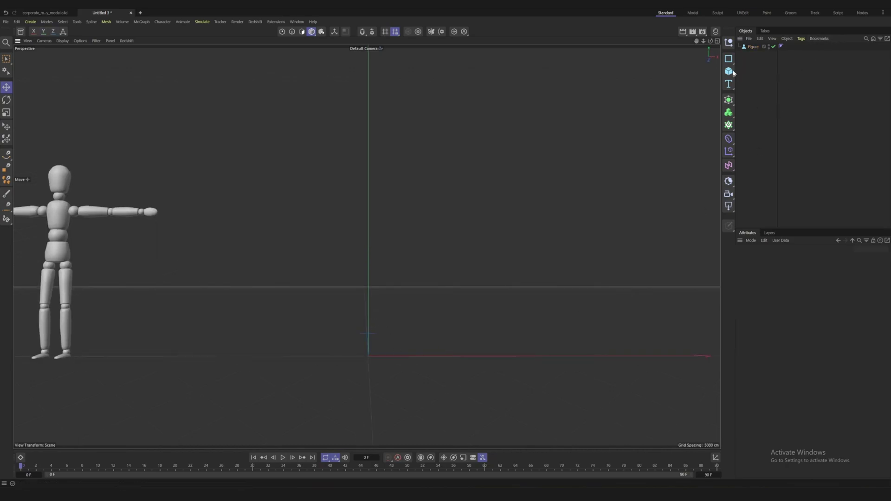
- Add a cylinder oriented along +X, make it longer and slimmer, and raise it to about 153 cm on Y
click(730, 72)
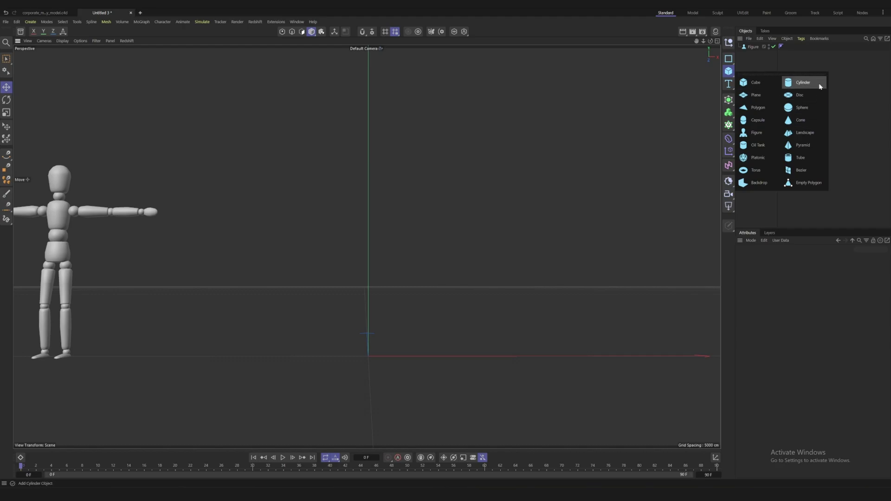
click(803, 83)
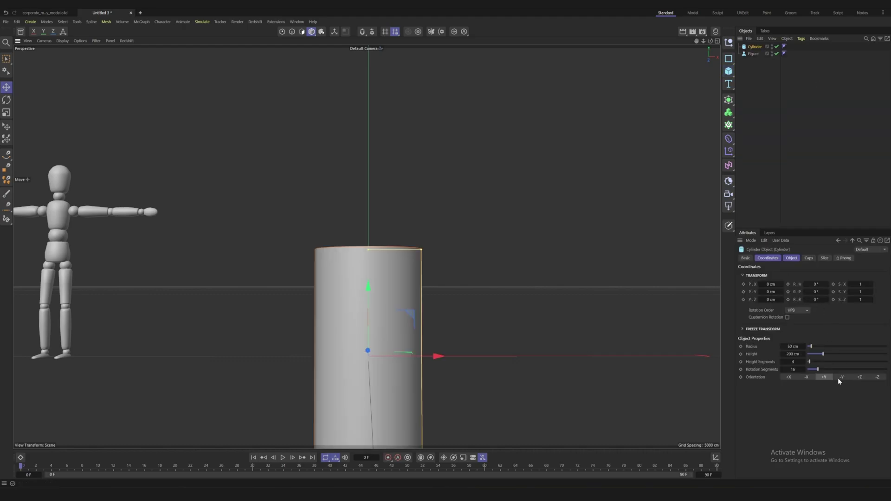
click(795, 378)
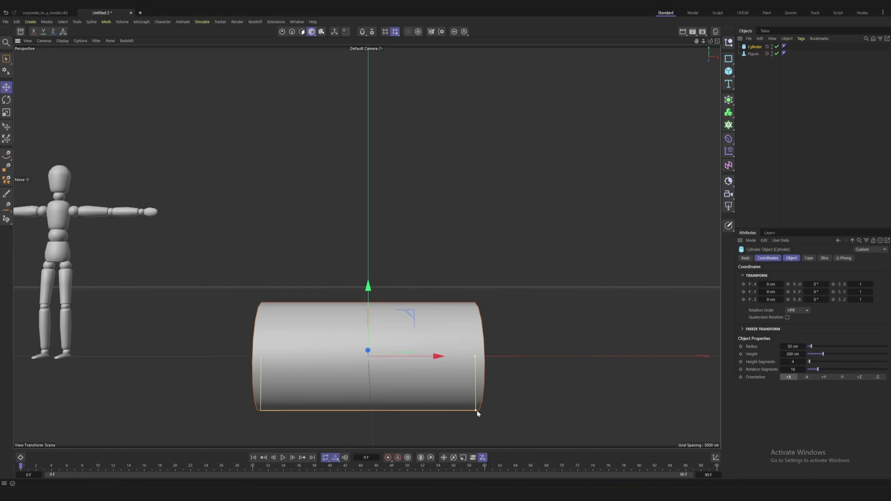
drag(477, 413, 520, 351)
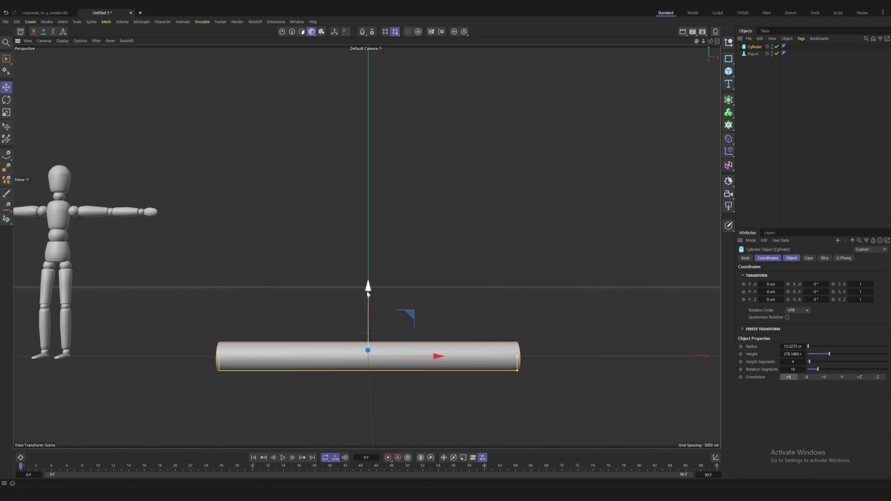
drag(368, 292, 397, 132)
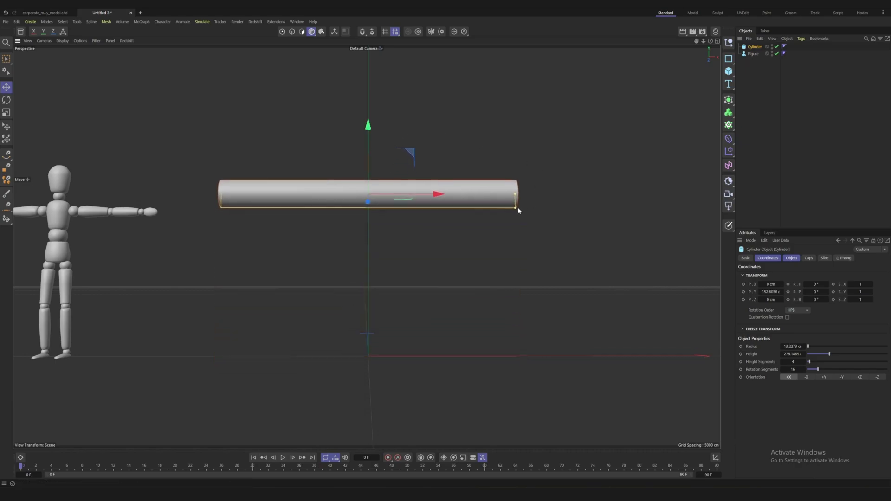
- Set the cylinder's radius to 8 cm and its height to 200 cm
drag(517, 209, 475, 204)
click(791, 346)
text(8)
key(Tab)
text(20)
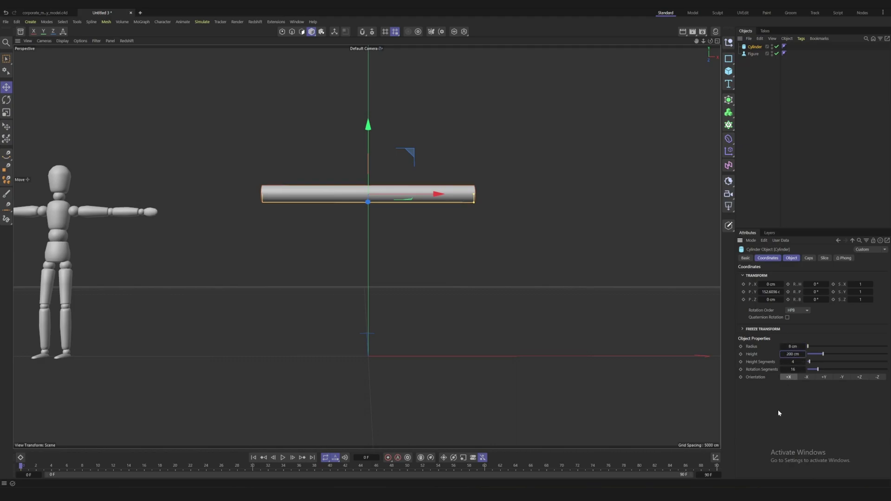
- Add a Bend deformer, make it a child of the cylinder and fit it to its parent
click(728, 139)
click(778, 153)
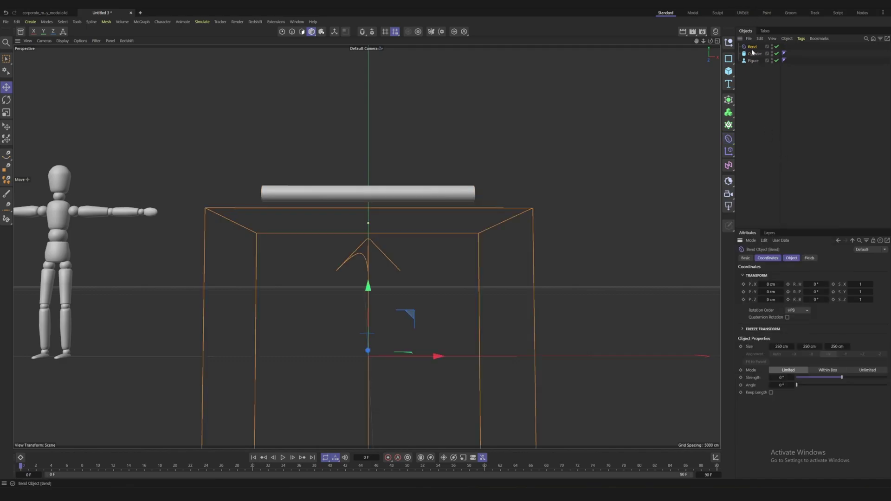
drag(752, 46, 754, 53)
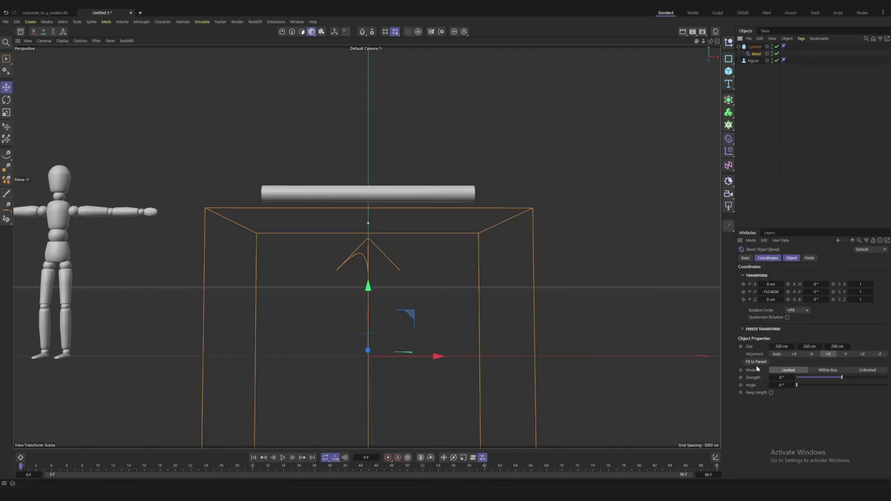
click(756, 363)
- Rotate the Bend deformer to 90° bank and set its size to 26 × 65 × 16 cm
drag(827, 300, 871, 300)
text(90)
key(Return)
drag(813, 347, 793, 364)
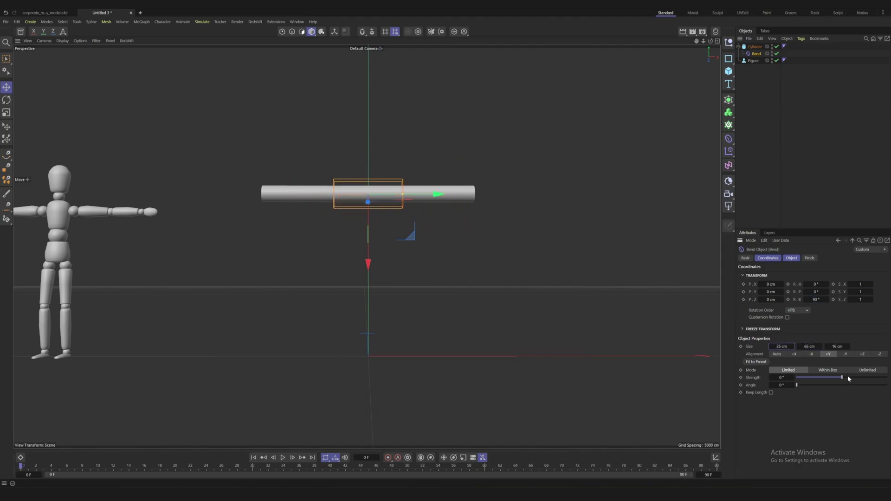
- Set the Bend deformer's strength to 180° and try the Keep Length option, leaving it off
drag(847, 376, 866, 383)
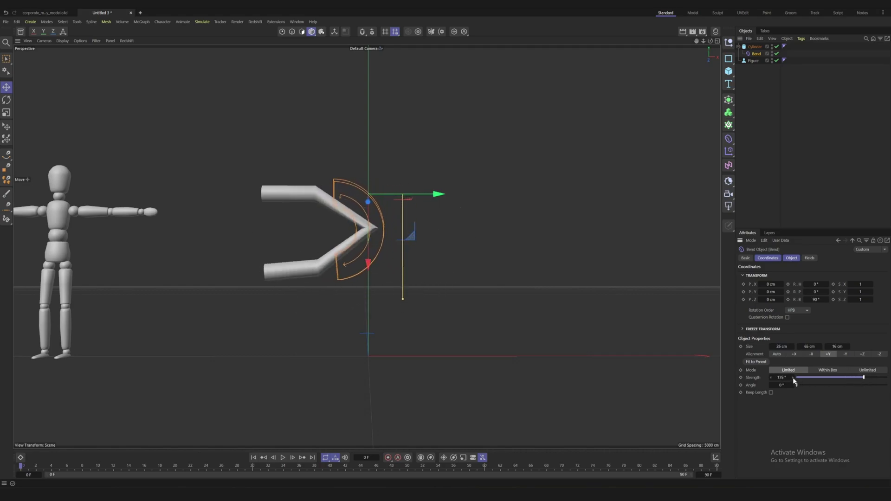
drag(794, 381, 793, 379)
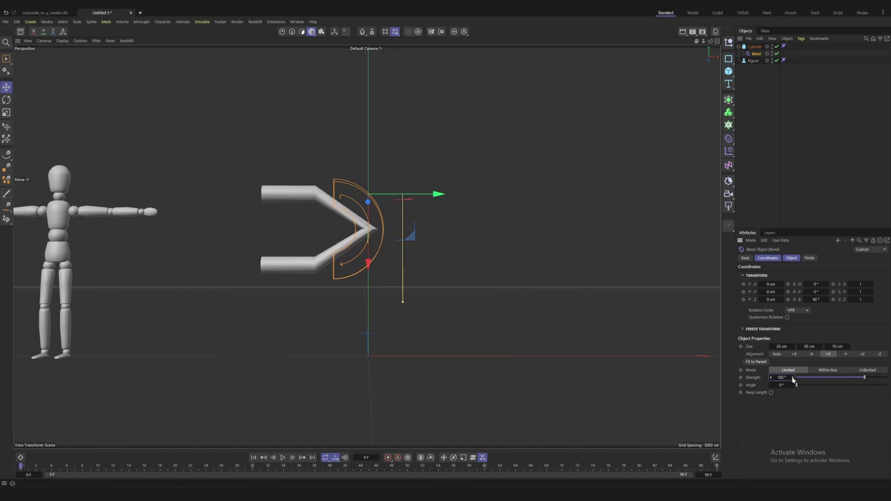
click(771, 392)
click(772, 393)
click(771, 392)
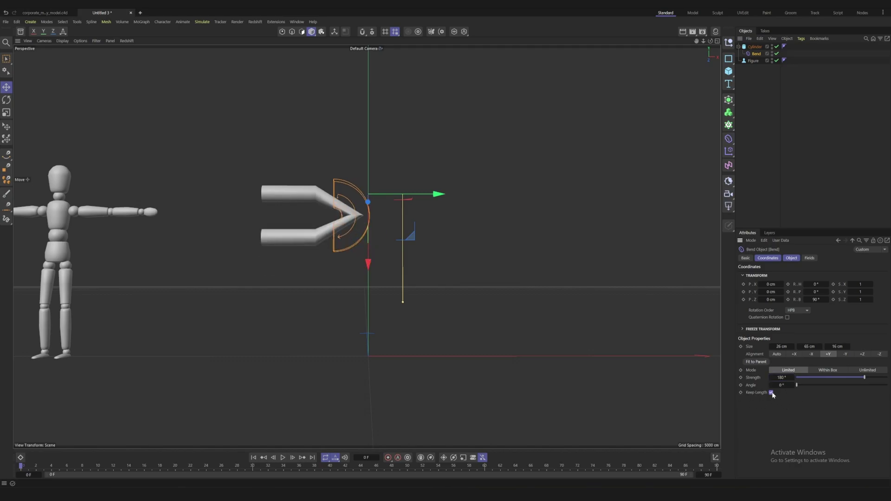
- Smooth the bent cylinder by setting 30 rotation segments and 50 height segments
click(755, 47)
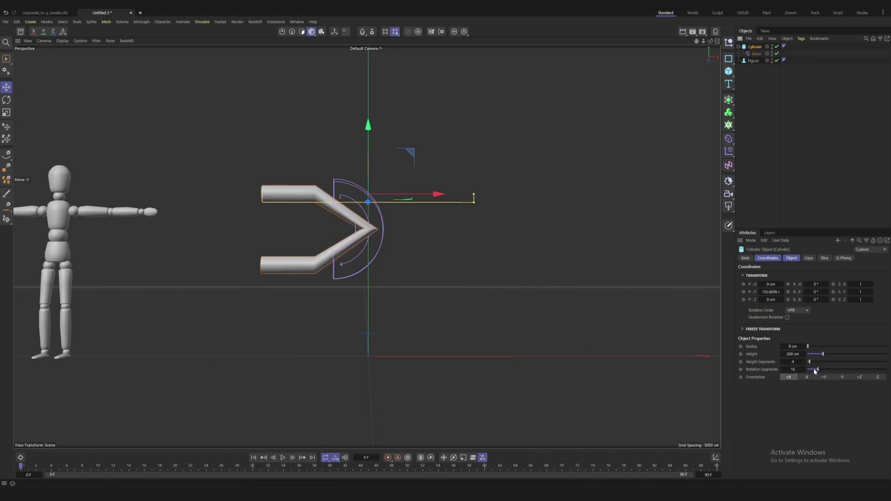
drag(816, 371, 829, 370)
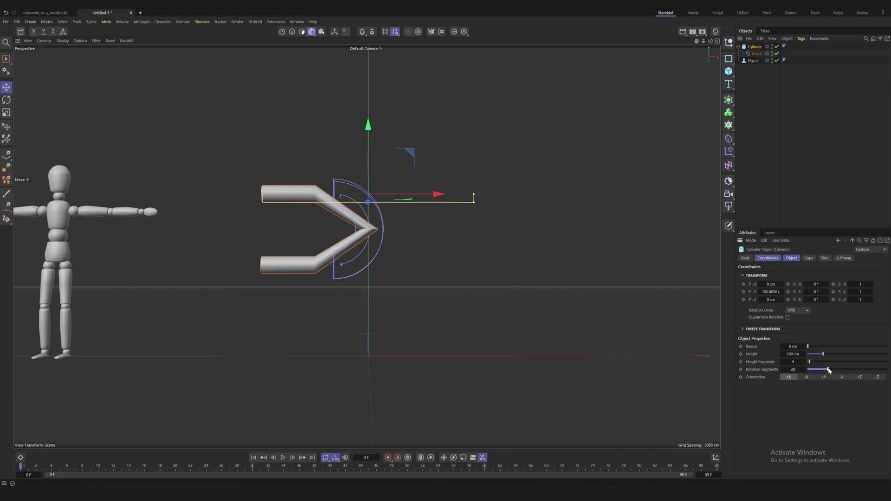
click(804, 370)
drag(815, 365, 852, 365)
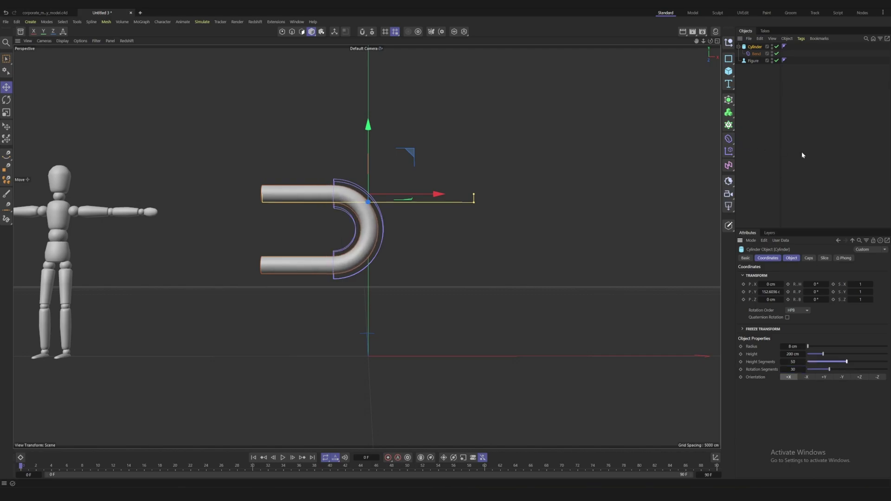
- Add a Null, nest the bent cylinder inside it and raise the Null to about 121 cm on Y without moving the cylinder
click(732, 44)
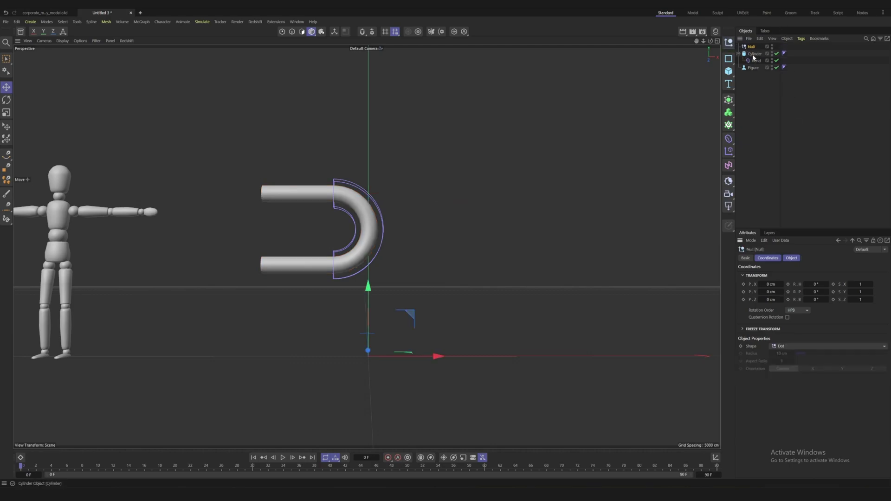
drag(753, 55, 750, 46)
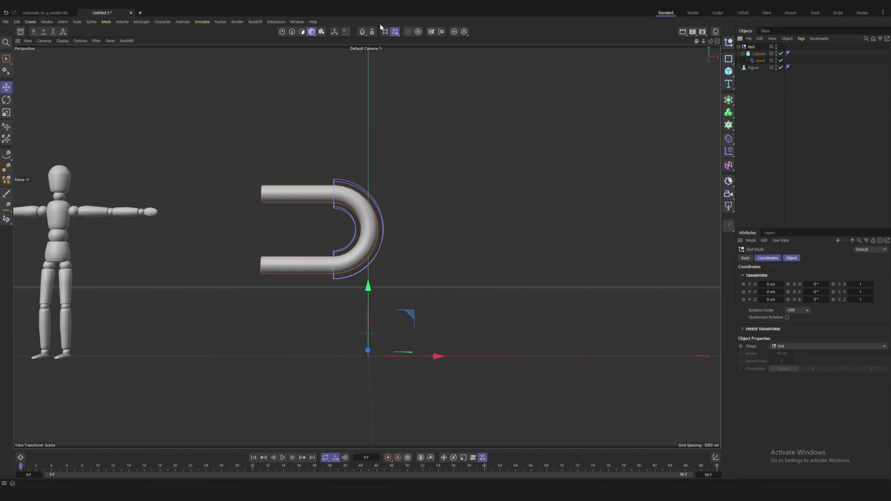
click(334, 31)
drag(370, 284, 372, 160)
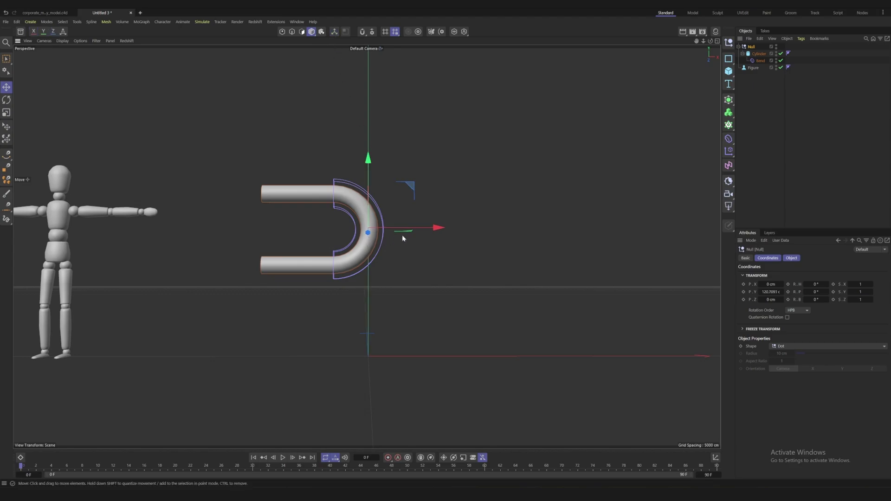
- Rotate the Null to -90° bank so the bent cylinder forms an arch opening downward
key(r)
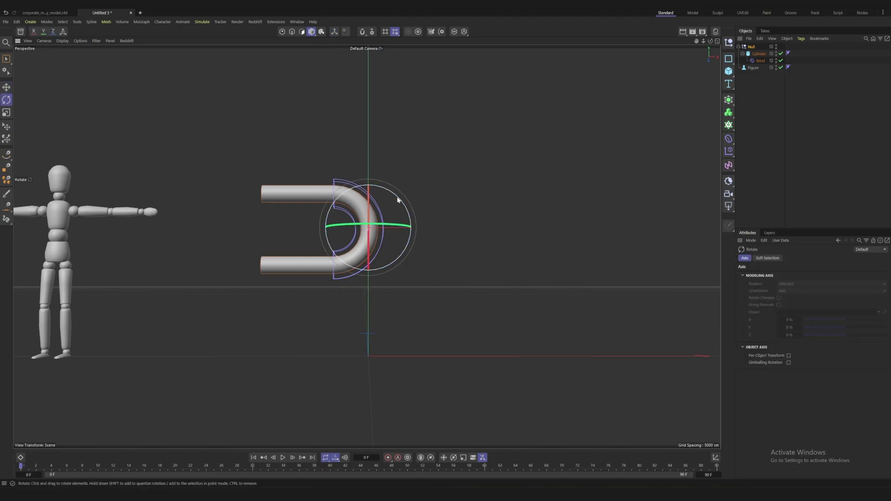
drag(398, 200, 318, 182)
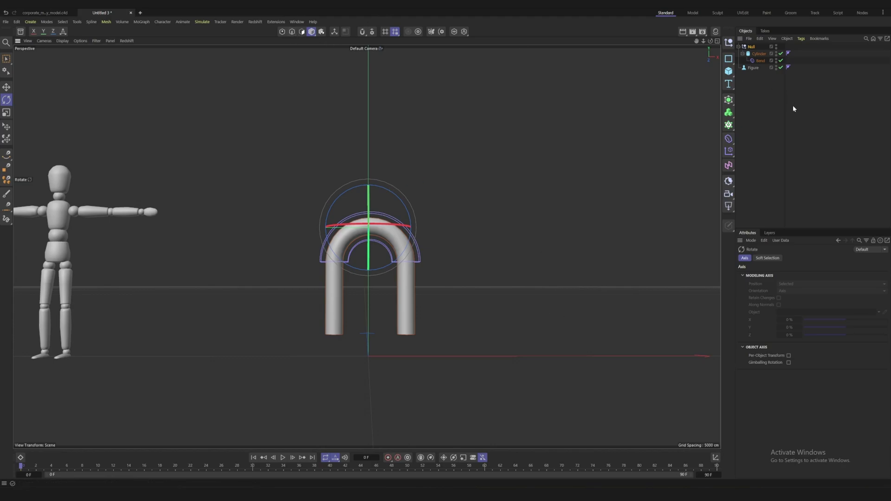
click(751, 47)
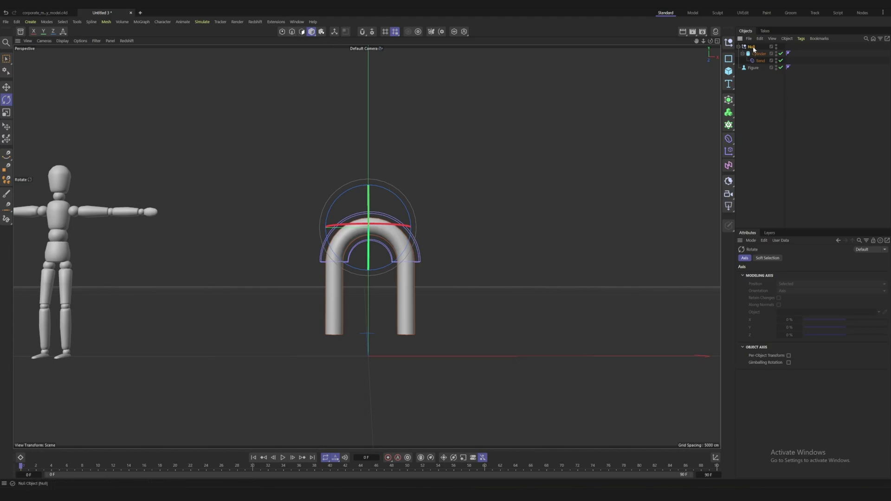
click(771, 127)
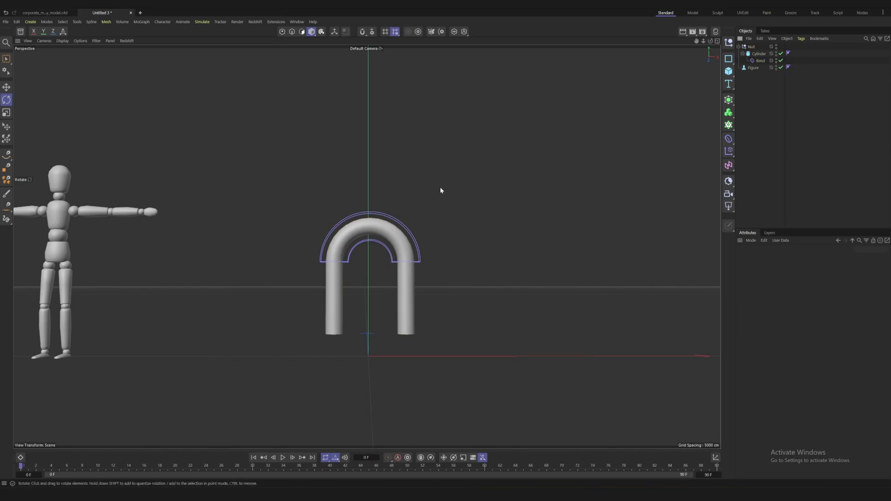
alt+drag(387, 252, 387, 260)
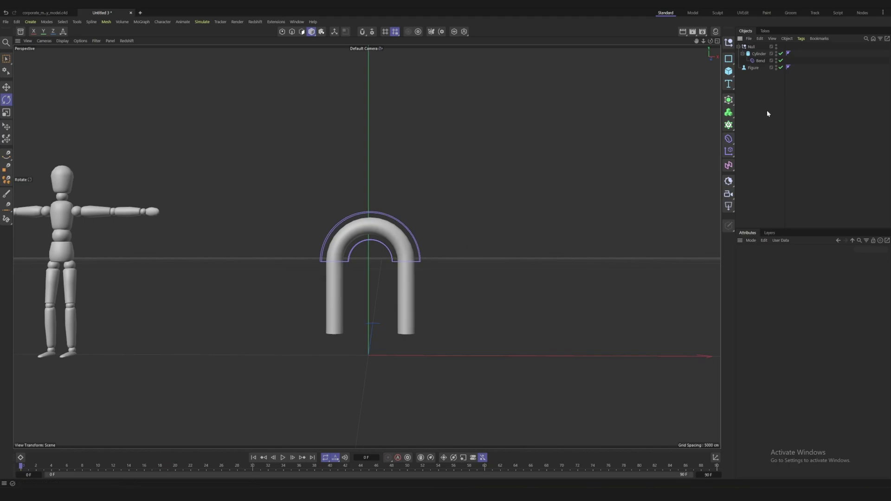
- Duplicate the bent cylinder outside the Null and delete the copy's Bend deformer
click(758, 54)
ctrl+drag(761, 56, 757, 45)
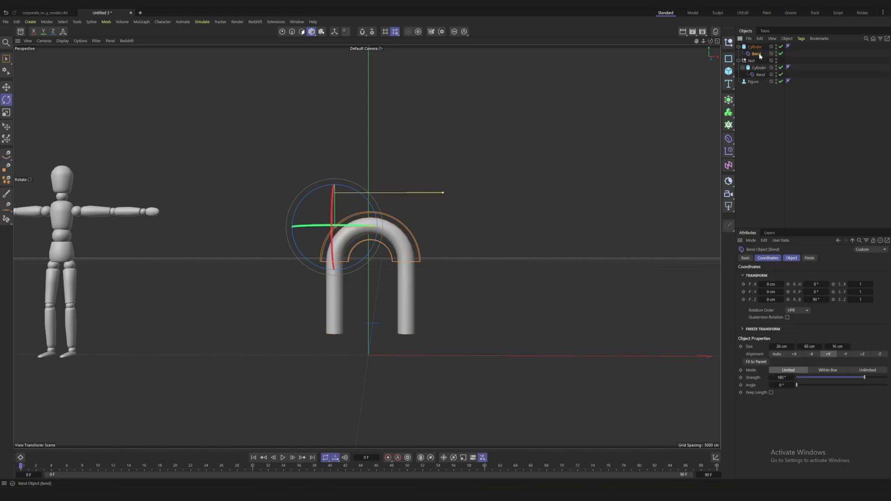
click(759, 53)
key(Delete)
click(755, 46)
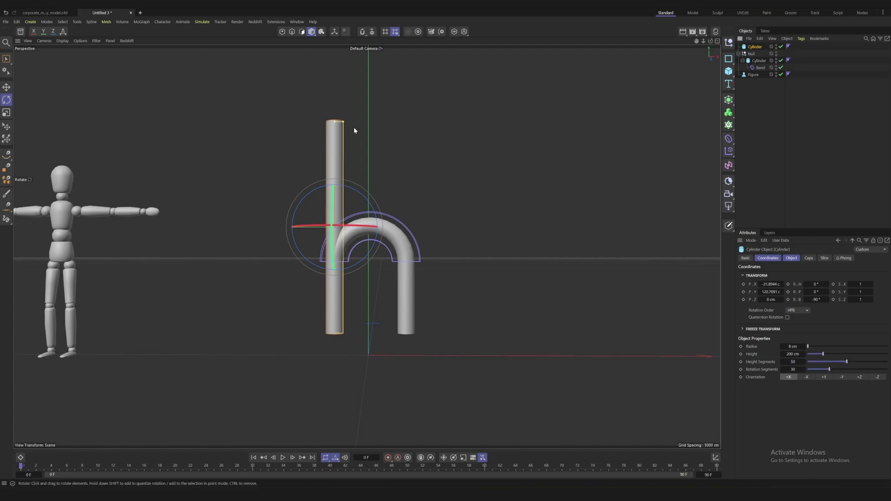
- Shorten the straight duplicate cylinder to about 120 cm and place it under the arch as a leg reaching the floor
drag(343, 124, 346, 235)
key(ctrl+z)
key(e)
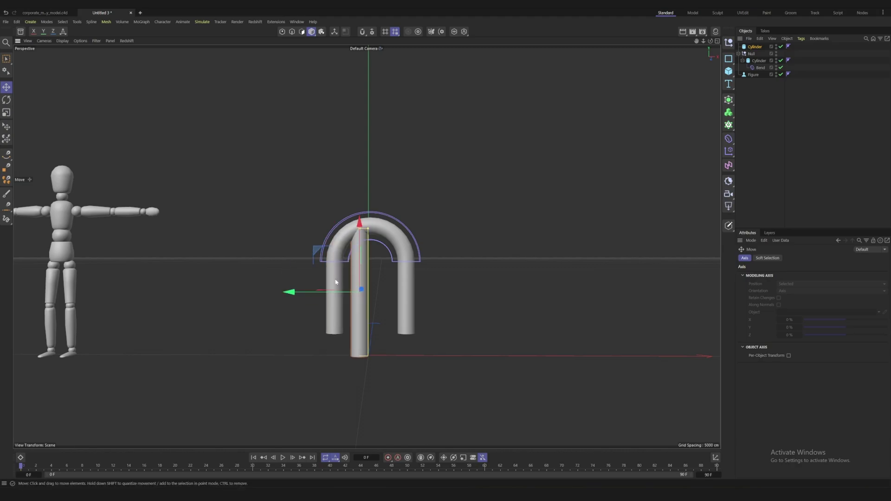
- Widen the arm arch by setting the Bend deformer's Y size to 85 cm
click(336, 282)
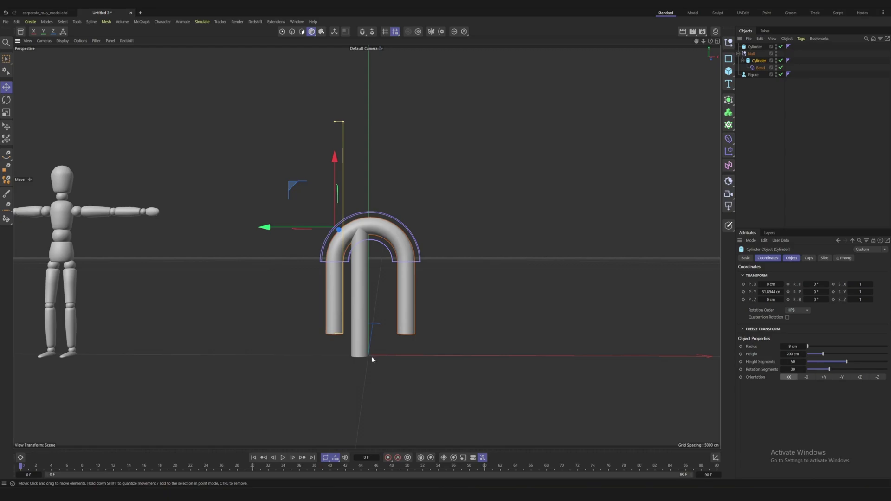
alt+drag(370, 356, 363, 350)
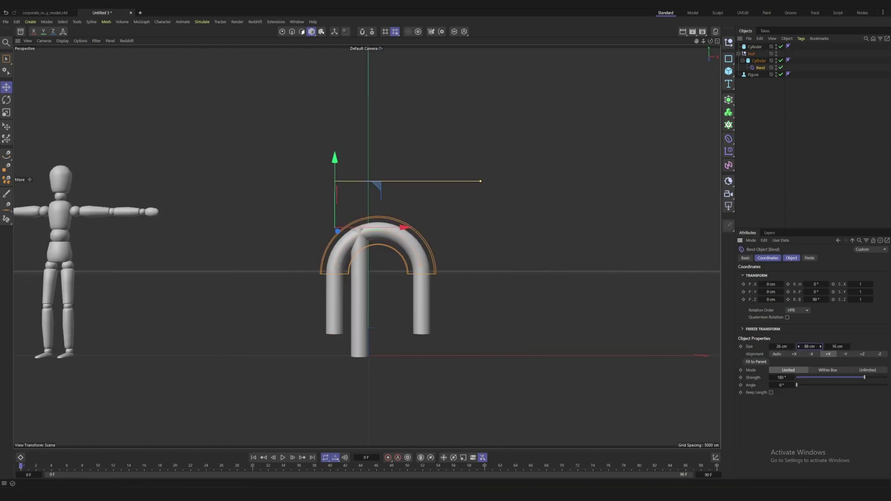
drag(810, 346, 808, 347)
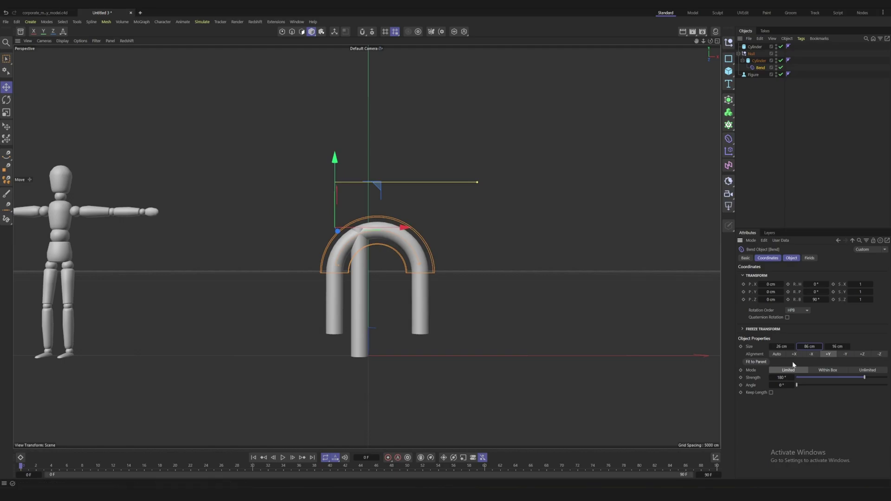
drag(799, 351, 797, 354)
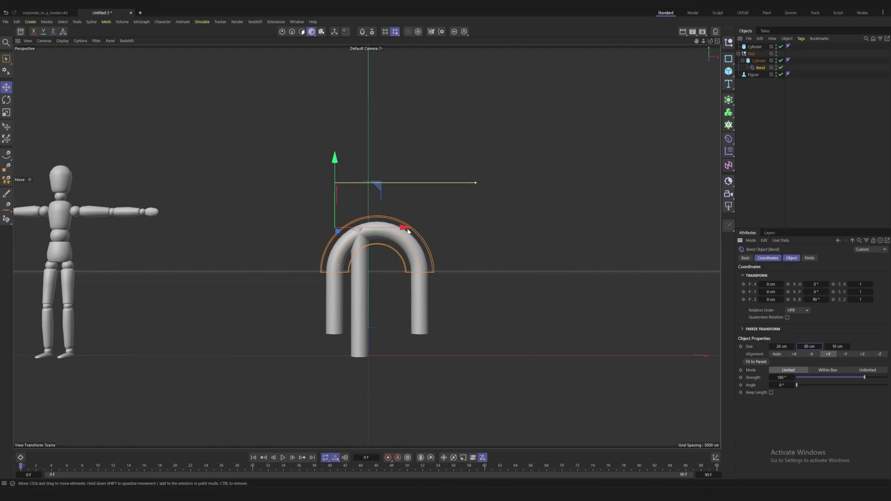
- Realign the Null's axis with the widened arch and shift the arch horizontally to center it on the world's vertical axis
click(751, 54)
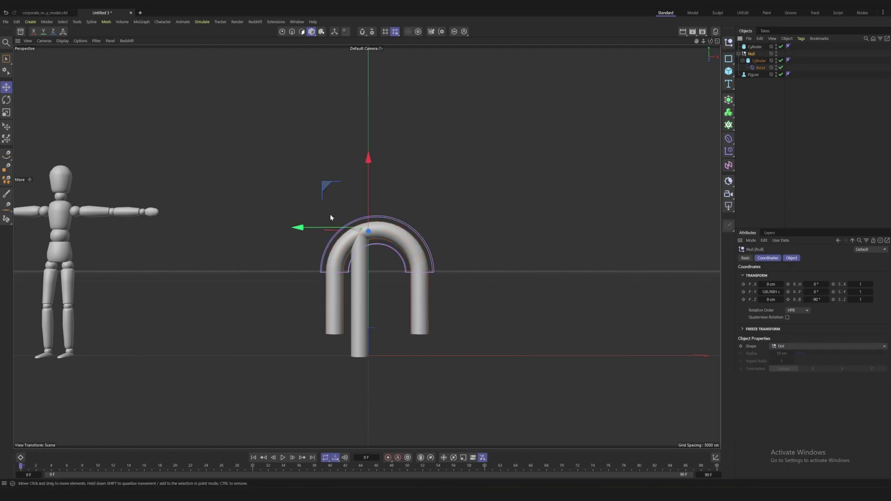
key(l)
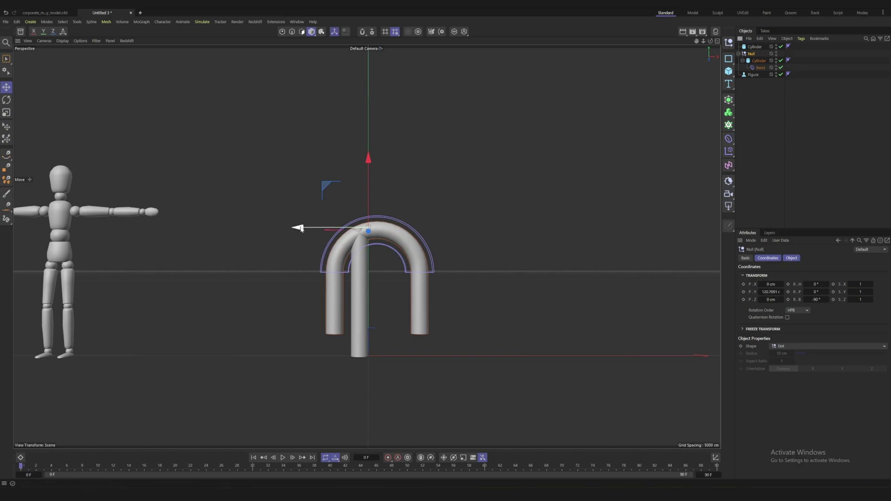
drag(301, 228, 309, 232)
click(334, 31)
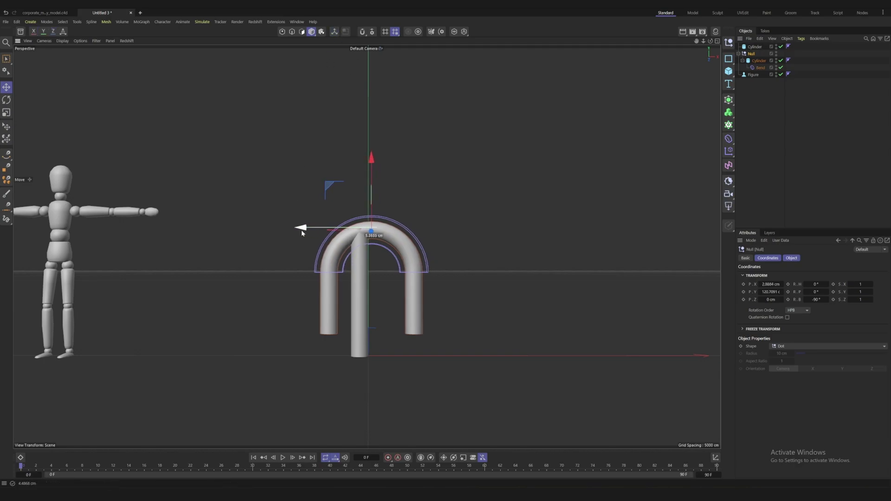
drag(301, 231, 300, 232)
- Move the leg cylinder outward to about -17 cm on X, and select the bent arm cylinder
click(749, 47)
drag(321, 292, 312, 294)
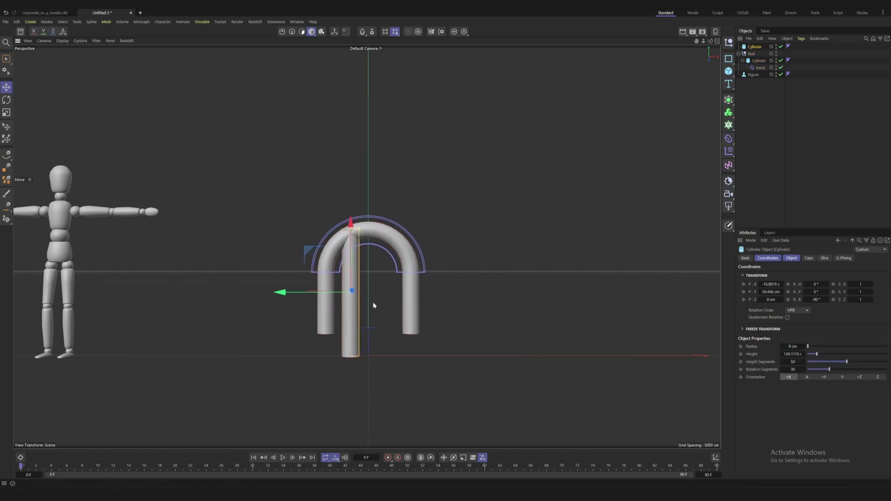
click(412, 296)
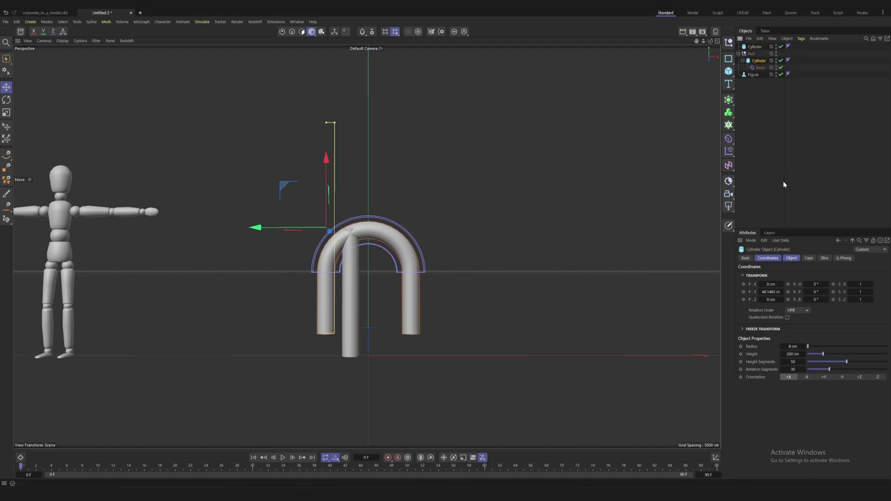
- Reduce the bent arm cylinder's height so both arm ends stop well above the feet
drag(804, 354, 789, 354)
click(331, 307)
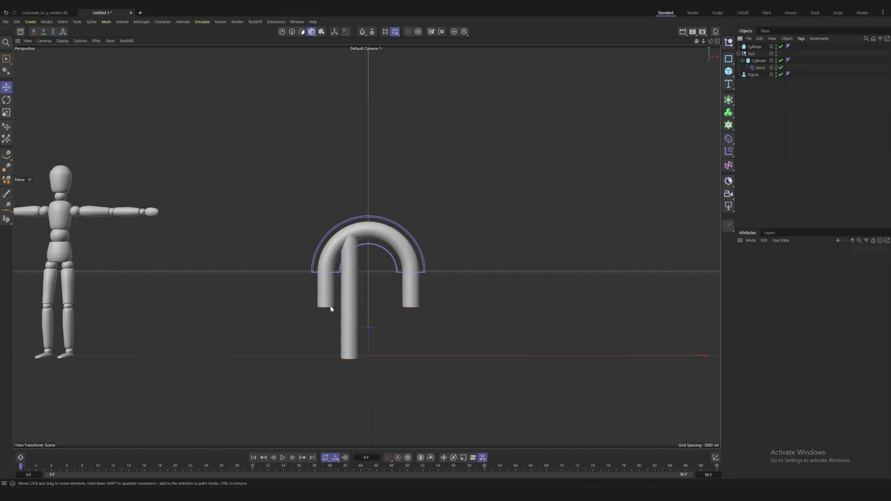
- Add a Symmetry generator and place the leg cylinder inside it to mirror the leg to the other side
click(729, 100)
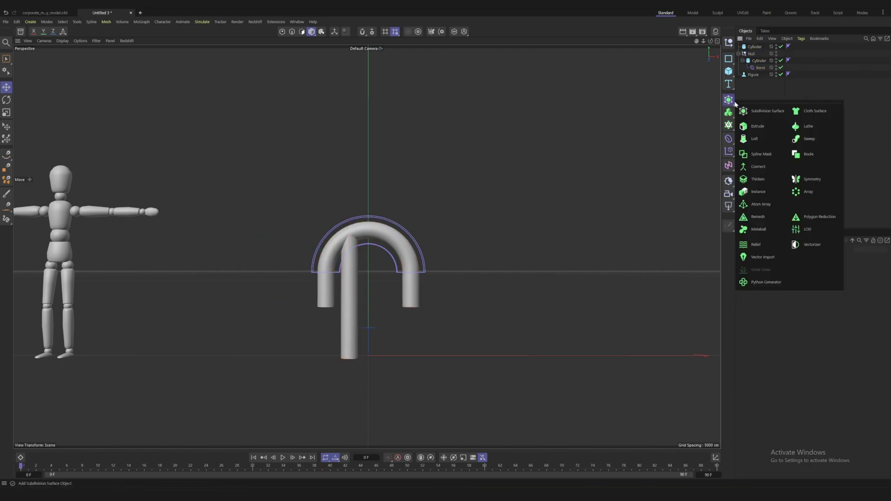
click(811, 179)
drag(758, 46, 753, 48)
click(278, 265)
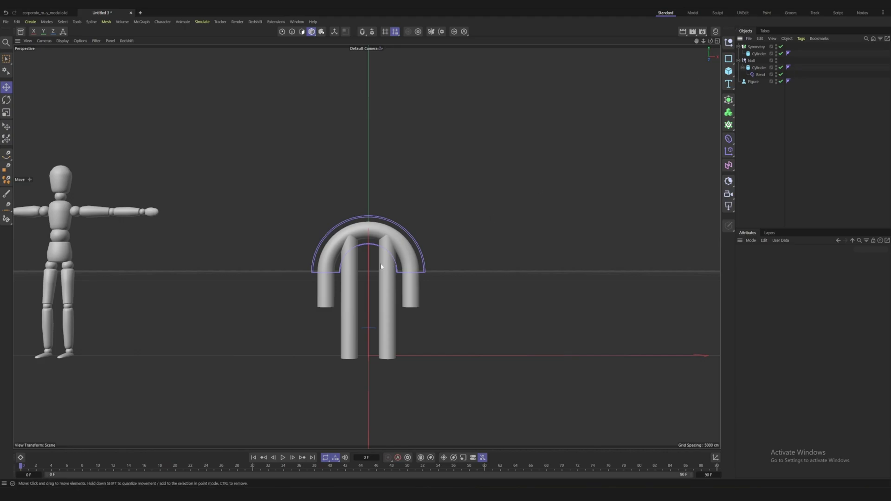
- Nudge the arm arch's Null slightly sideways to align it with the mirrored legs
click(751, 60)
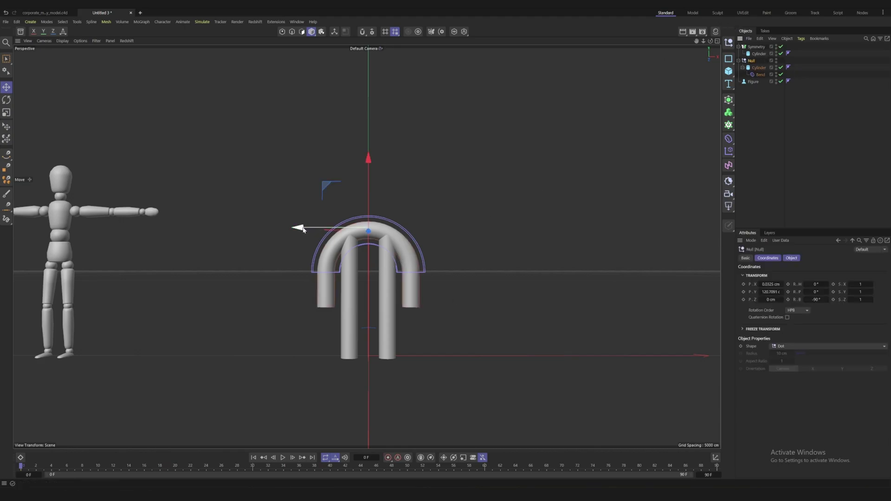
drag(301, 228, 301, 229)
click(325, 107)
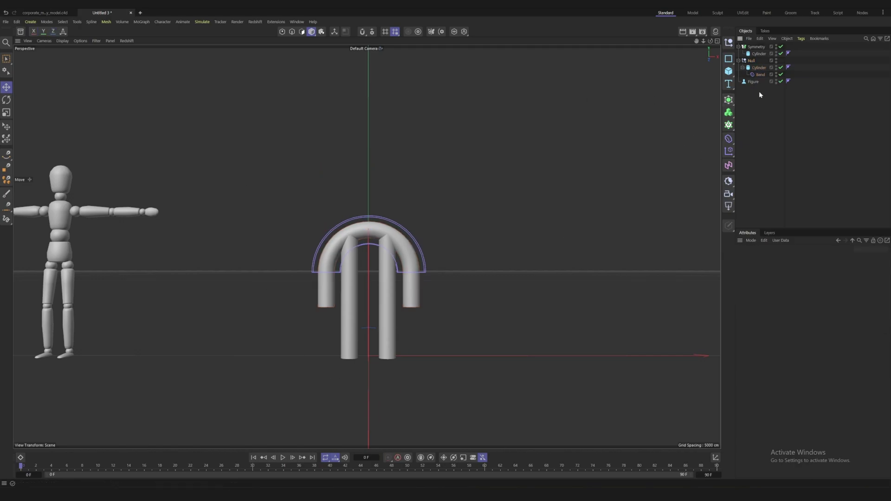
- Add a Hemisphere-type sphere with a 25.5 cm radius and raise it to about 99.5 cm on Y as the torso
click(728, 71)
click(802, 107)
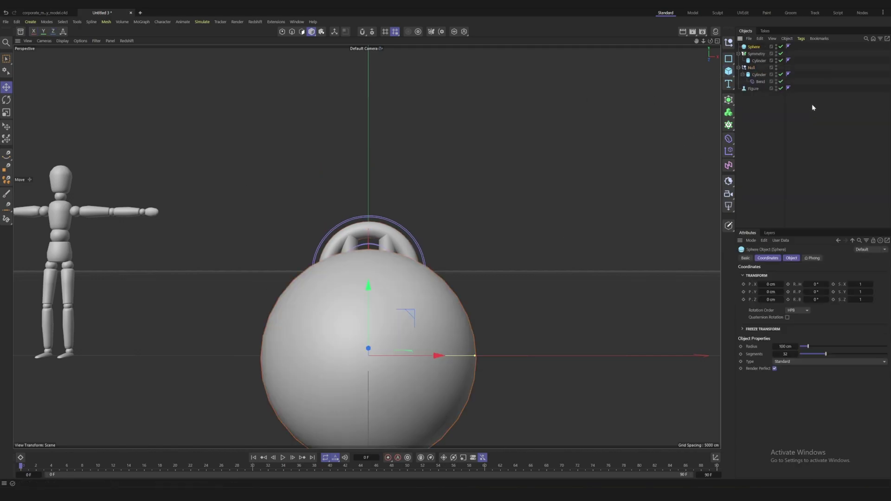
click(808, 362)
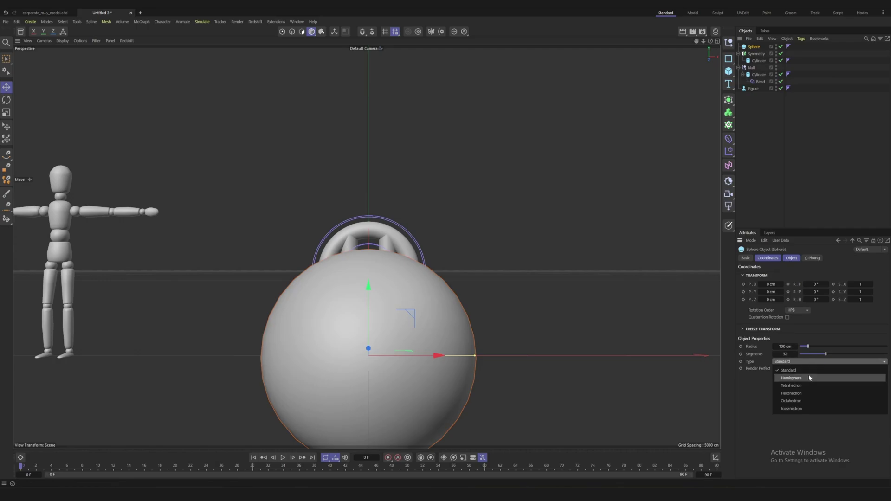
click(810, 378)
drag(786, 348, 760, 347)
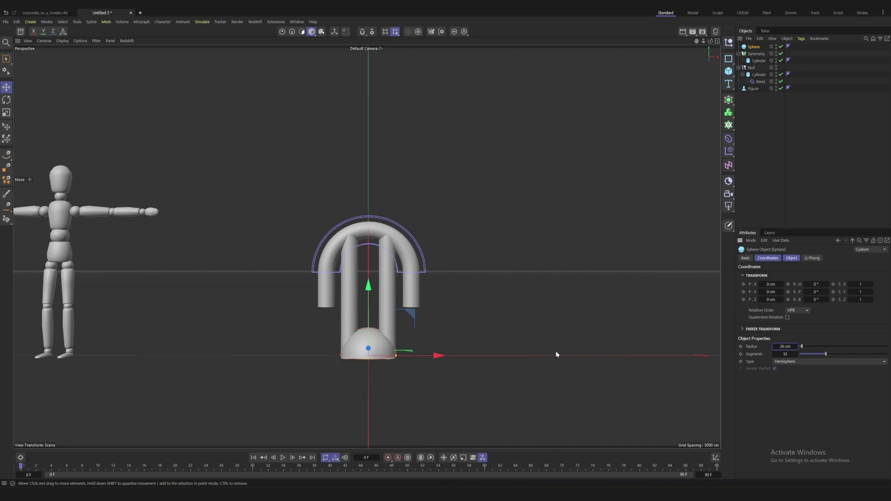
click(785, 347)
drag(367, 282, 361, 188)
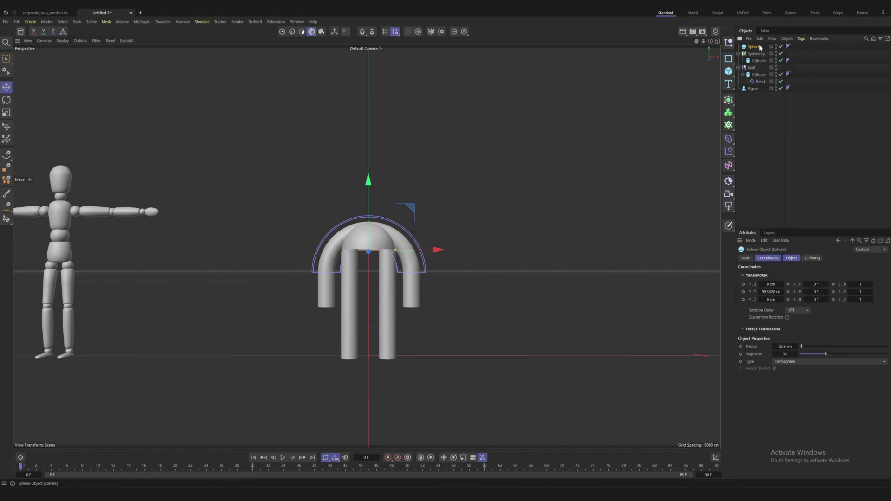
- With wireframe lines shown on the models, set the hemisphere's segments to 45 and make it editable
key(n)
key(b)
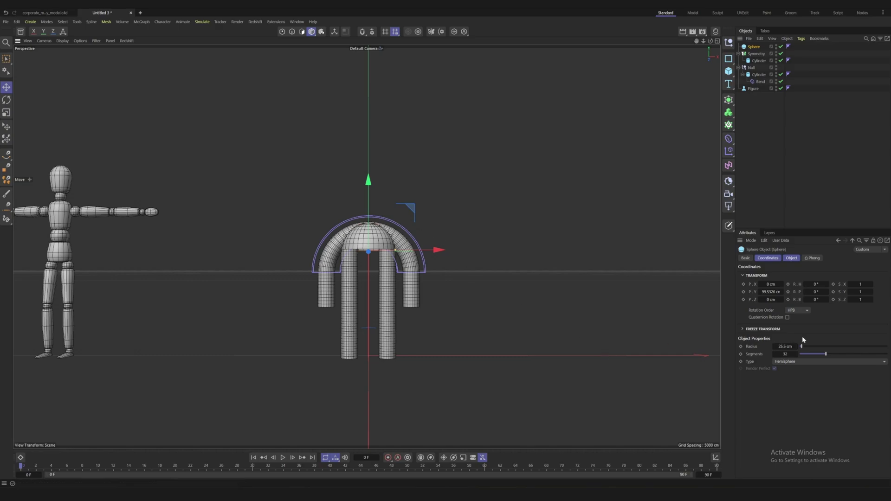
drag(826, 355, 840, 358)
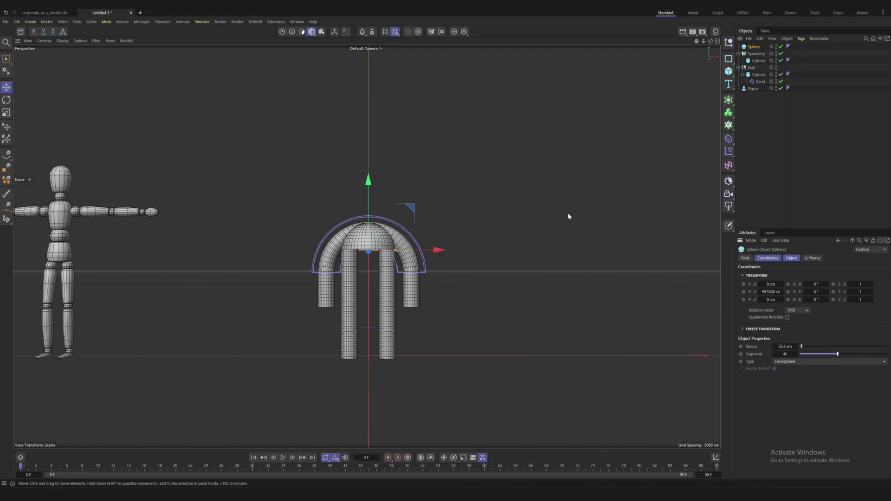
key(c)
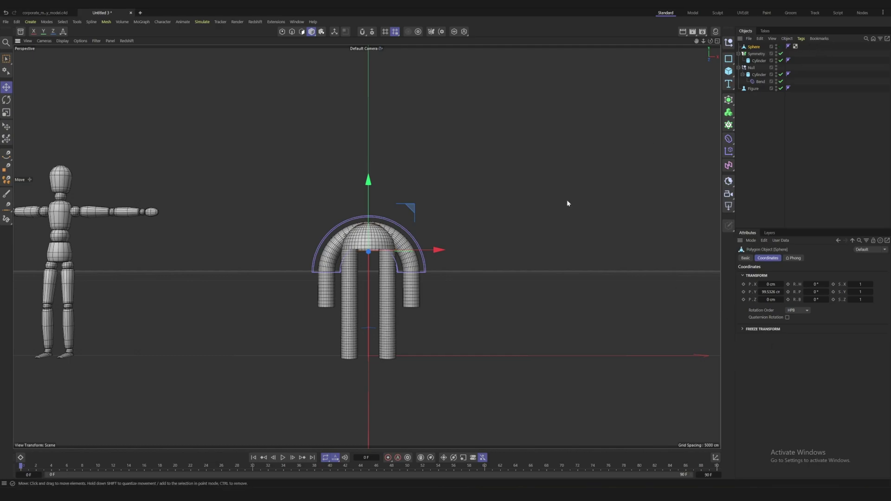
alt+drag(359, 253, 384, 221)
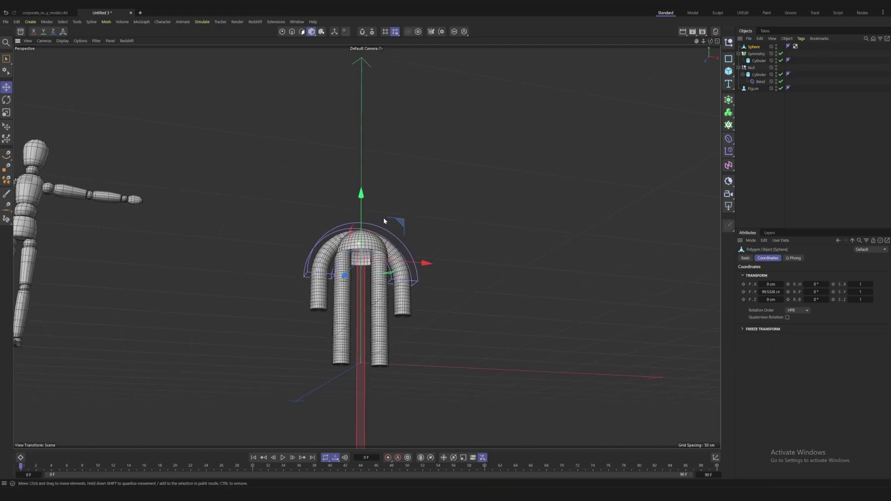
click(302, 32)
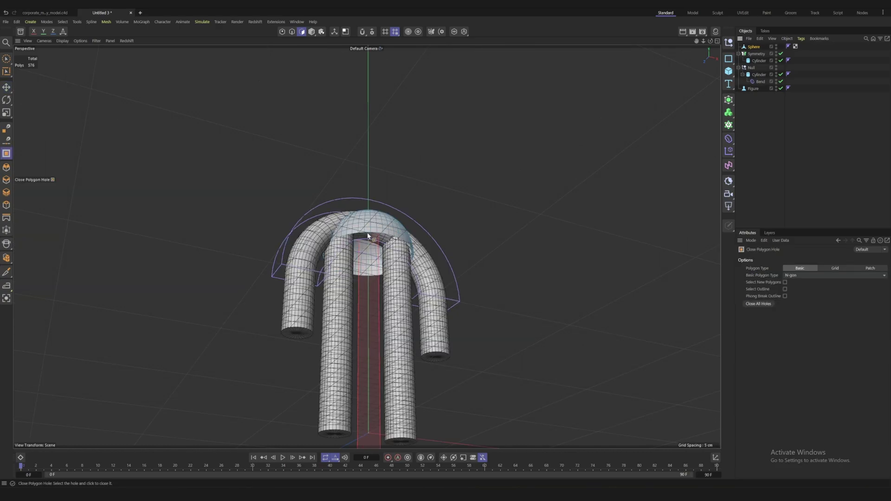
click(368, 236)
- Scale the torso hemisphere down along its depth axis so it sits closer to the thickness of the limbs
alt+drag(392, 236, 385, 252)
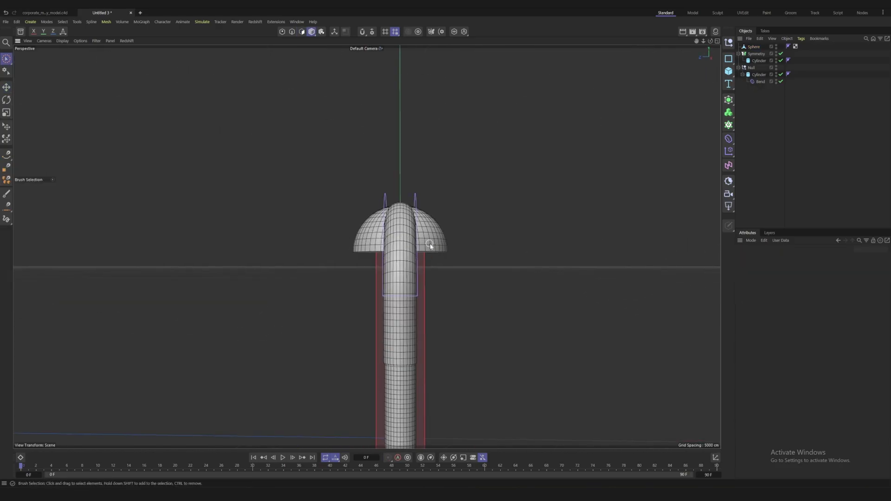
click(754, 46)
key(t)
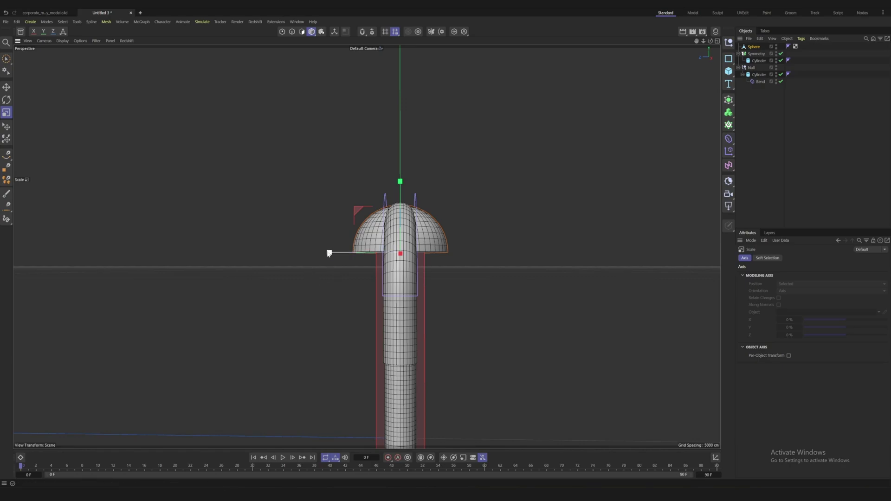
drag(330, 253, 358, 253)
alt+drag(423, 240, 297, 238)
mouse_move(443, 182)
mouse_down()
mouse_move(443, 166)
mouse_move(448, 191)
mouse_up()
key(e)
click(469, 193)
- Add a sphere, shrink it to a small head, and raise it to rest on top of the arm arch
alt+middle_drag(468, 259, 430, 233)
scroll(430, 229, down, 3)
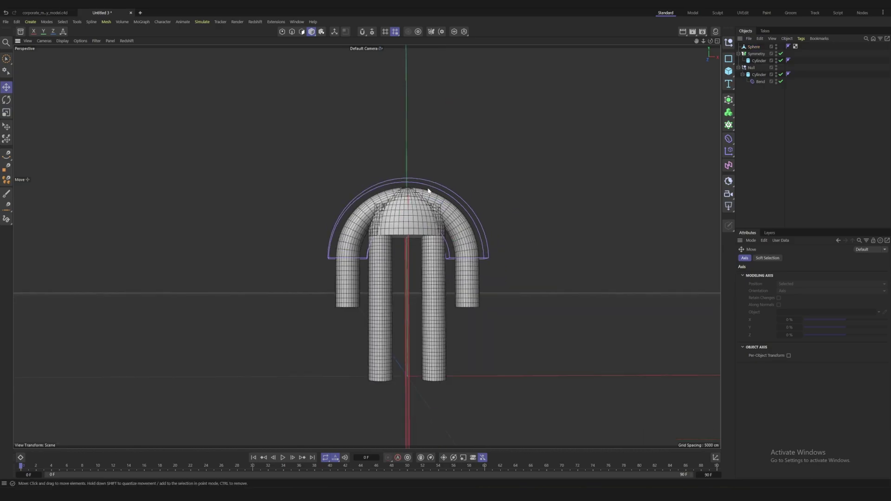
alt+middle_drag(421, 191, 411, 218)
alt+drag(411, 217, 413, 223)
click(730, 69)
click(807, 111)
drag(534, 387, 407, 394)
drag(406, 341, 406, 155)
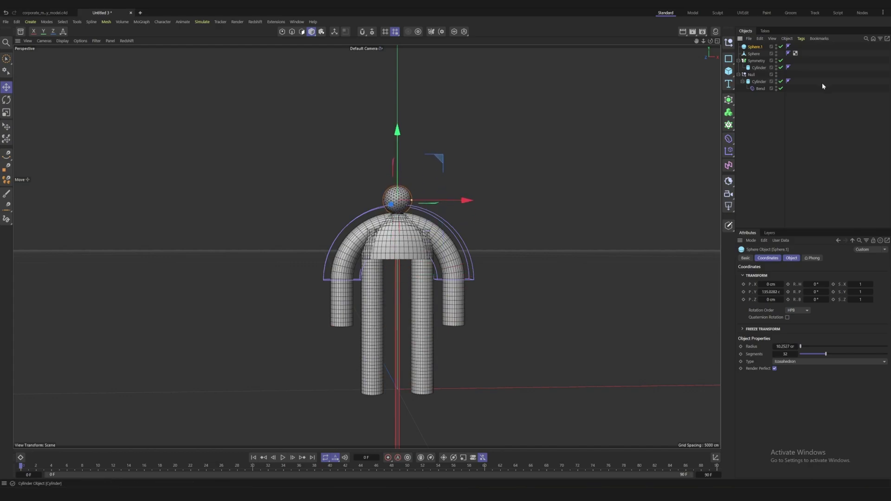
click(780, 122)
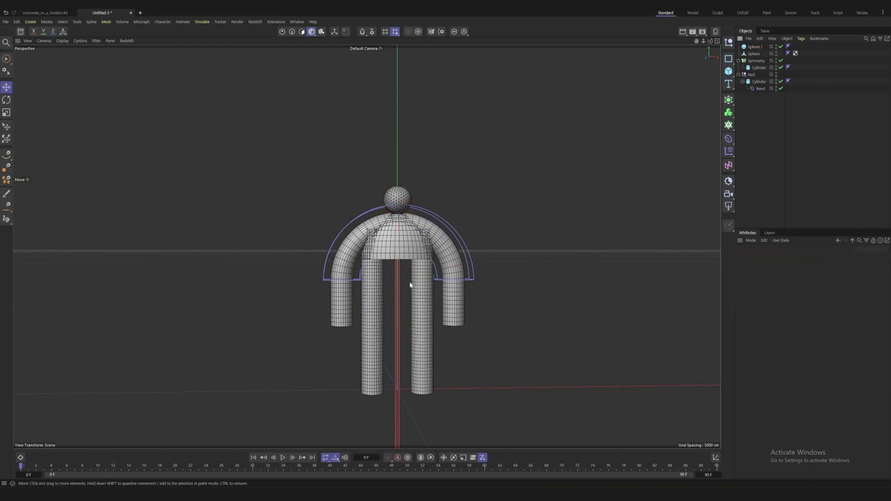
- Copy the leg cylinder out of its Symmetry and shrink it into a finger about 8.2 cm high at the arm's lower end
alt+drag(398, 273, 373, 233)
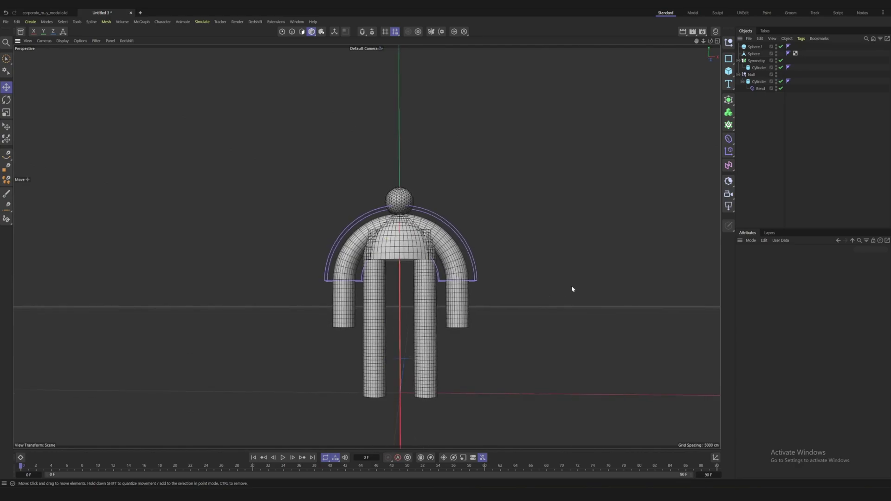
click(373, 314)
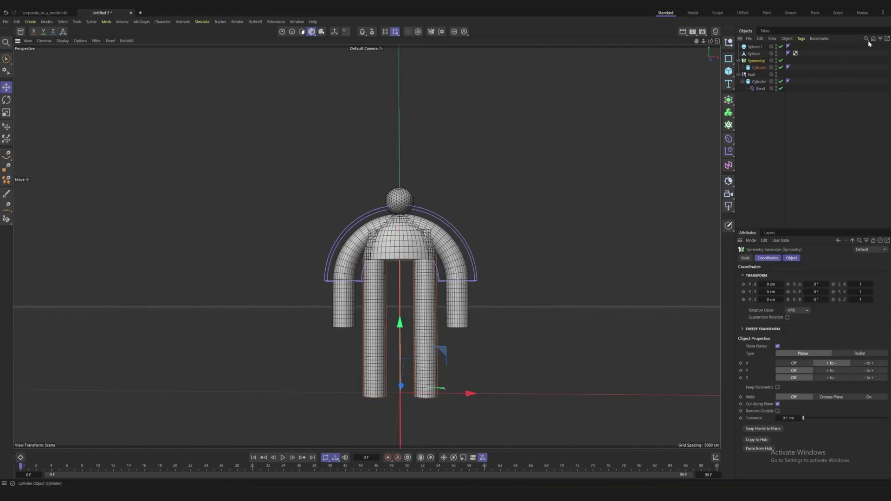
ctrl+drag(764, 68, 758, 56)
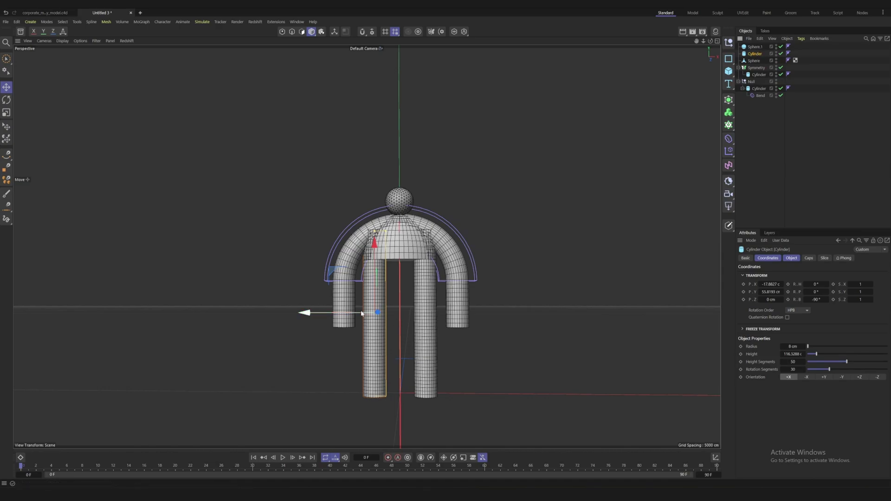
drag(346, 316, 295, 318)
key(t)
key(e)
drag(349, 312, 345, 327)
- Set the finger cylinder's height segments to 8 and its rotation segments to 15
click(755, 54)
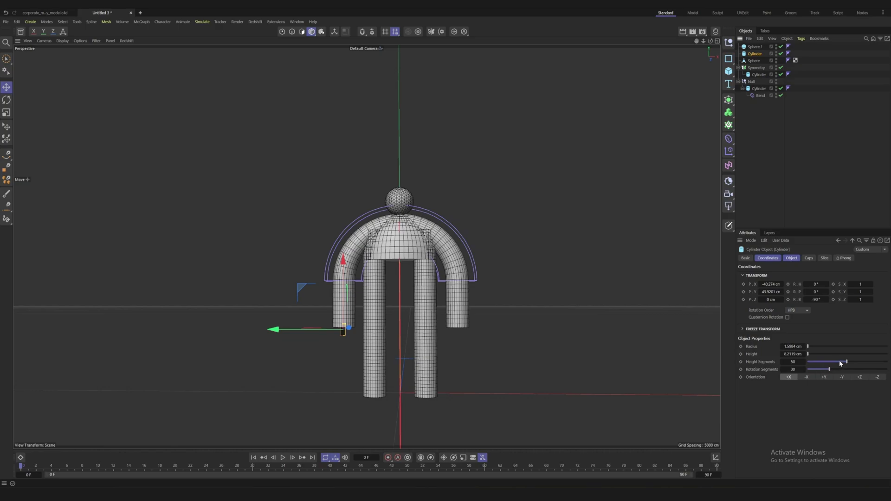
drag(839, 362, 810, 367)
click(816, 370)
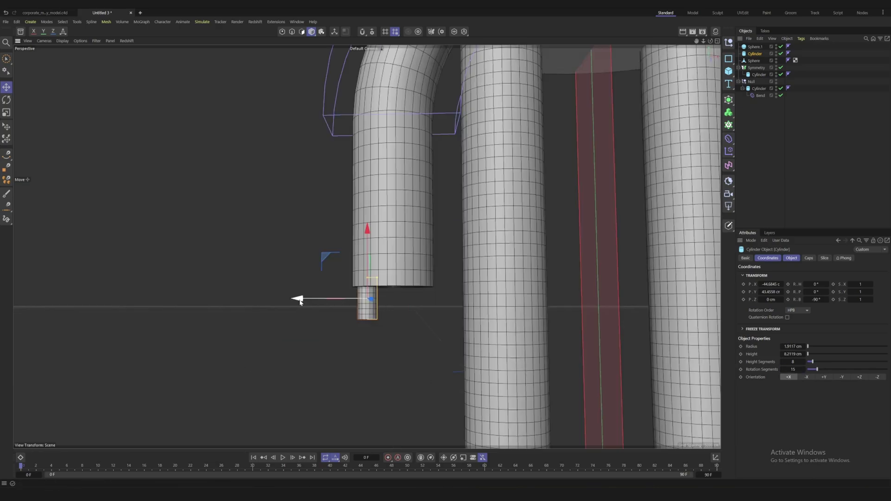
- Make three copies of the finger cylinder and line them up in a row across the arm's end
ctrl+drag(300, 303, 381, 300)
key(ctrl+c)
key(ctrl+v)
key(ctrl+v)
key(ctrl+v)
- Rotate the innermost finger copy to a bank of about -135.5° and tuck it into the arm's inner side as a thumb
key(r)
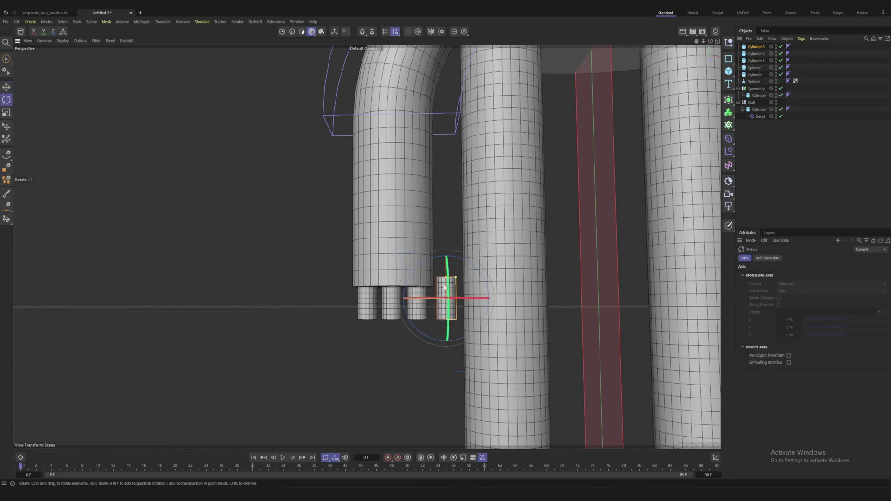
drag(443, 256, 406, 269)
key(e)
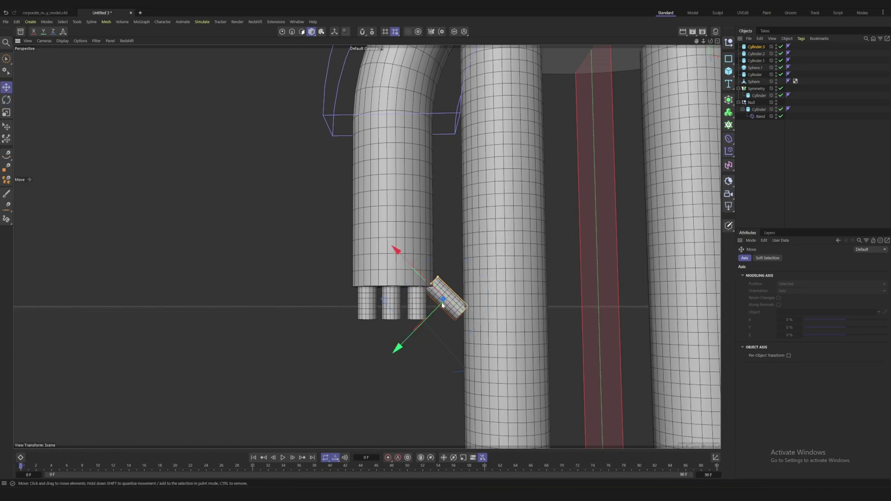
drag(415, 267, 395, 325)
drag(394, 230, 385, 223)
click(764, 186)
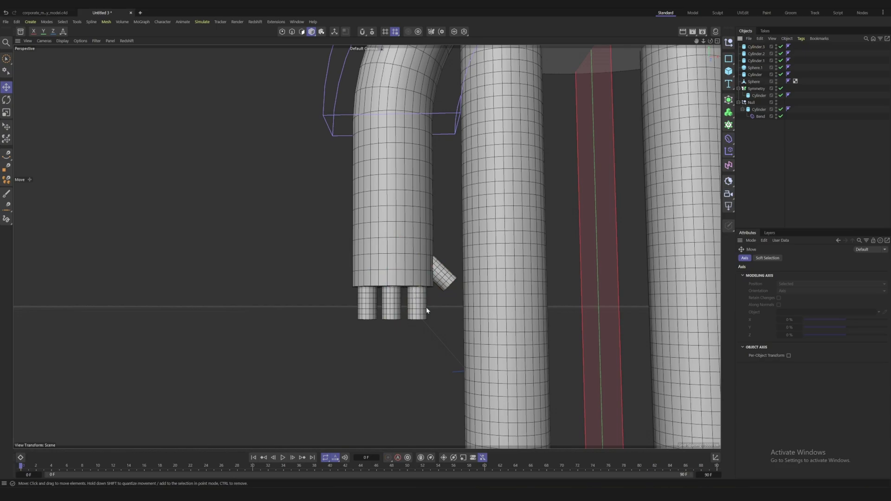
- Merge the thumb and the three fingers into one object with Connect Objects + Delete
click(444, 280)
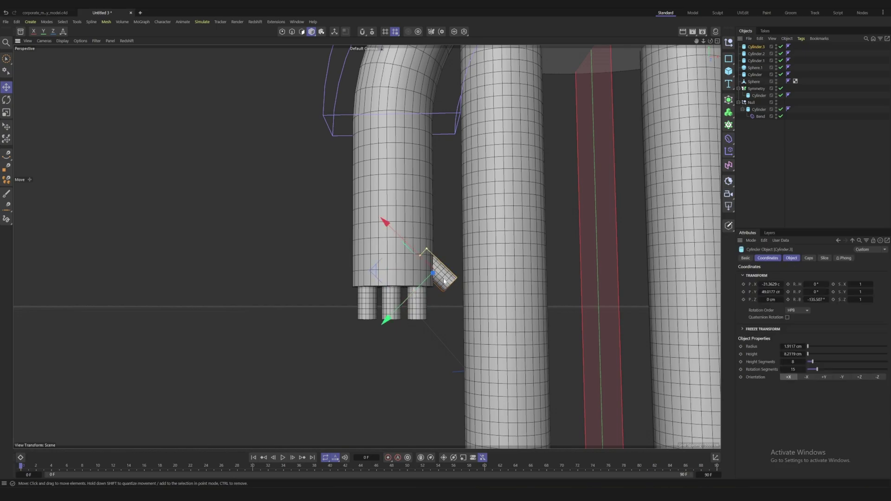
shift+click(417, 307)
shift+click(390, 304)
shift+click(365, 307)
right_click(754, 59)
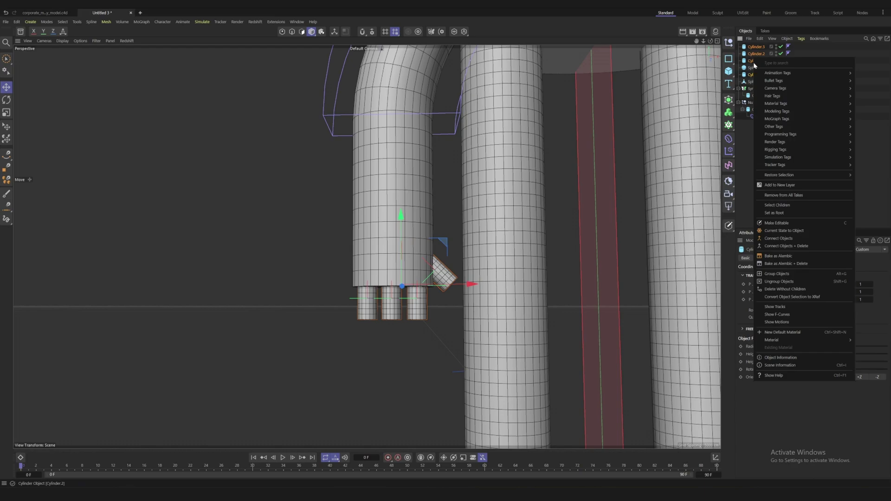
click(781, 246)
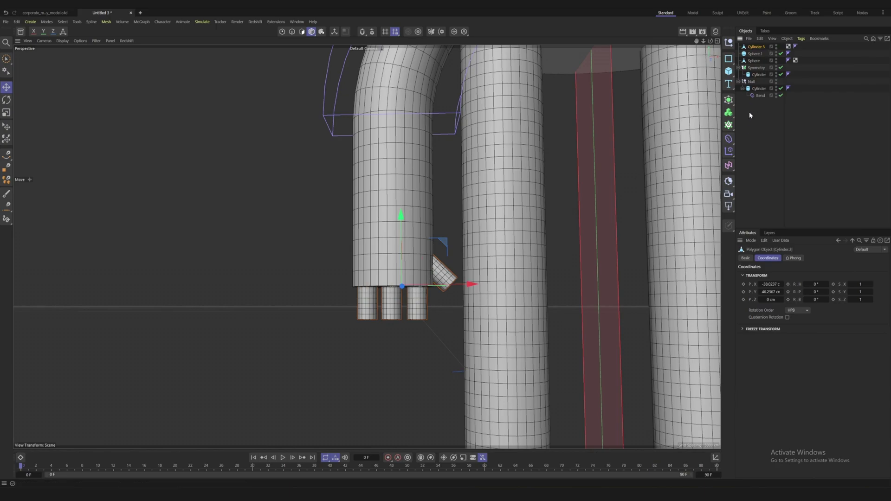
- Add a second Symmetry generator and place the merged fingers inside it to mirror them onto the other arm
click(728, 100)
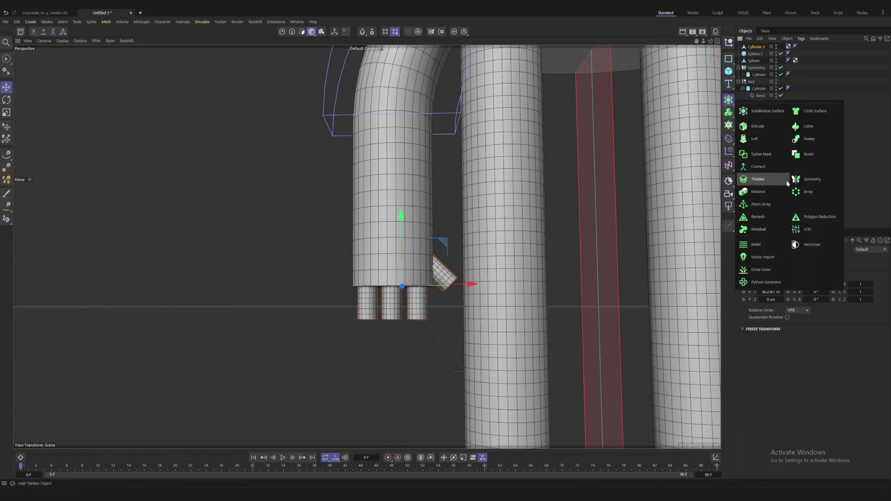
click(812, 179)
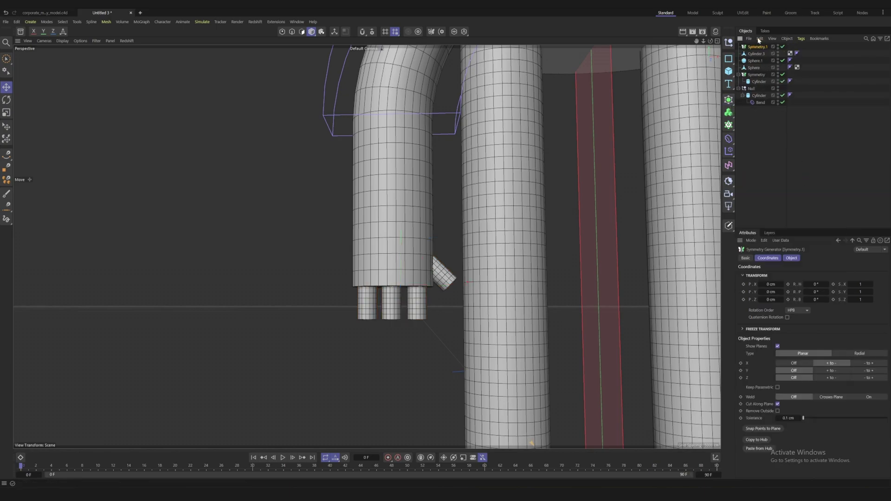
drag(756, 54, 757, 46)
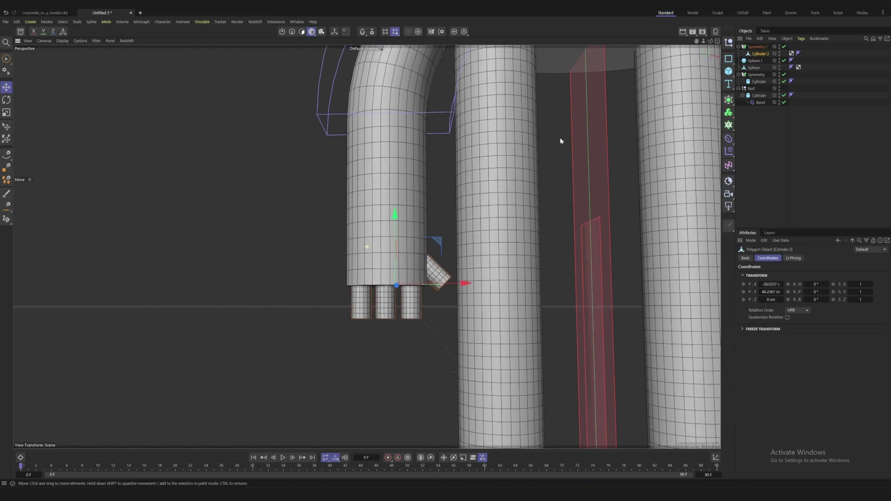
alt+middle_drag(531, 136, 293, 133)
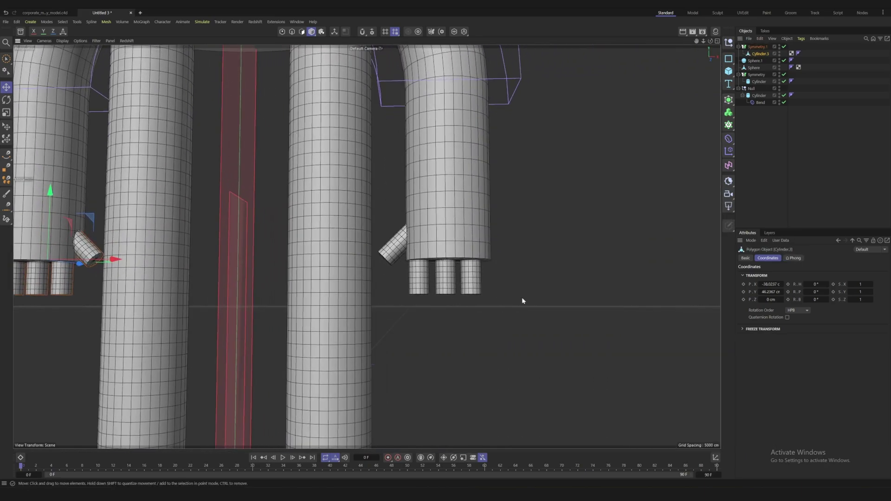
scroll(520, 296, down, 6)
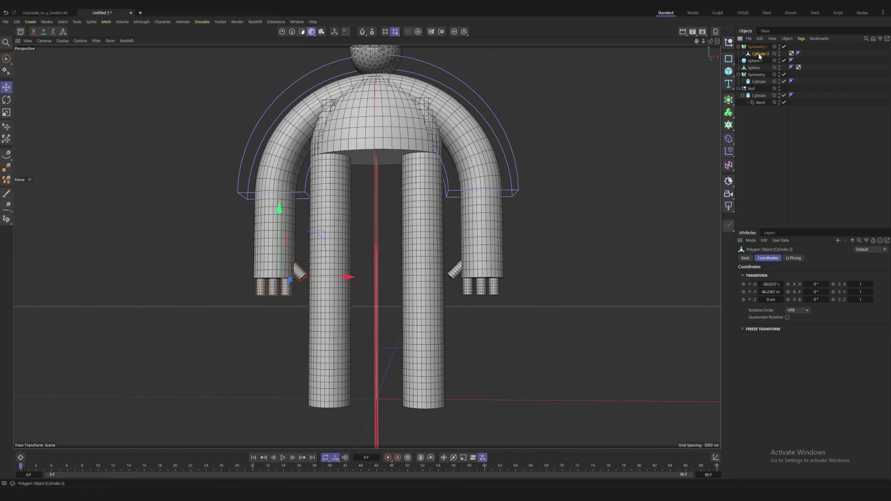
- Duplicate the merged fingers outside the Symmetry generator, lower the copy to foot level and rotate it to point forward as toes
ctrl+drag(760, 54, 758, 50)
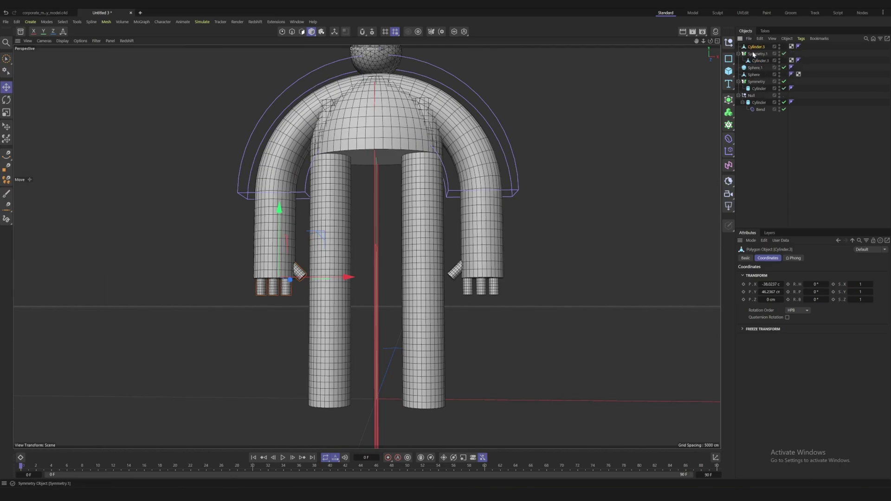
drag(279, 209, 278, 331)
key(r)
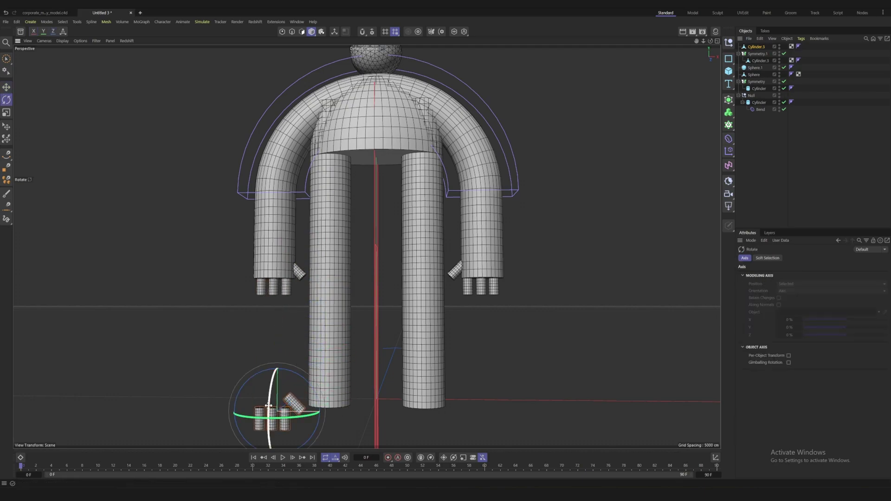
drag(272, 431, 302, 328)
key(e)
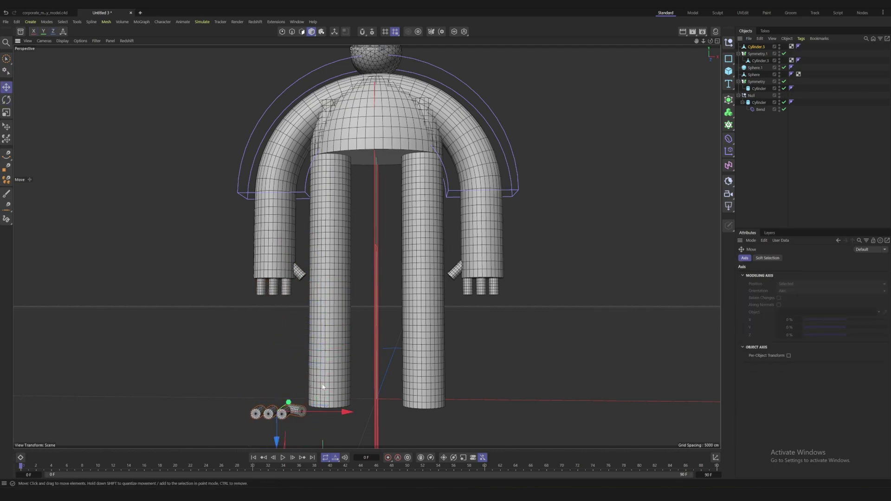
- Align the toes under the leg on the original fingers' side and push them forward to protrude from the foot's front
alt+drag(342, 335, 345, 391)
drag(343, 370, 394, 370)
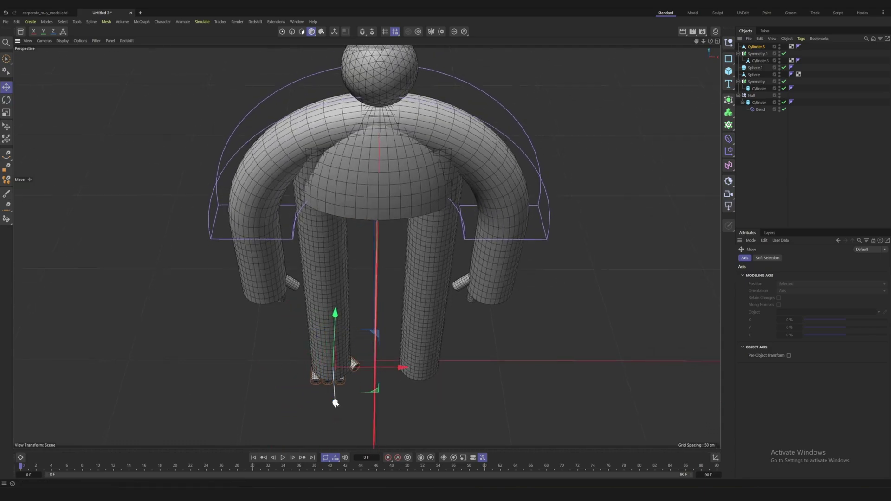
alt+drag(335, 403, 412, 368)
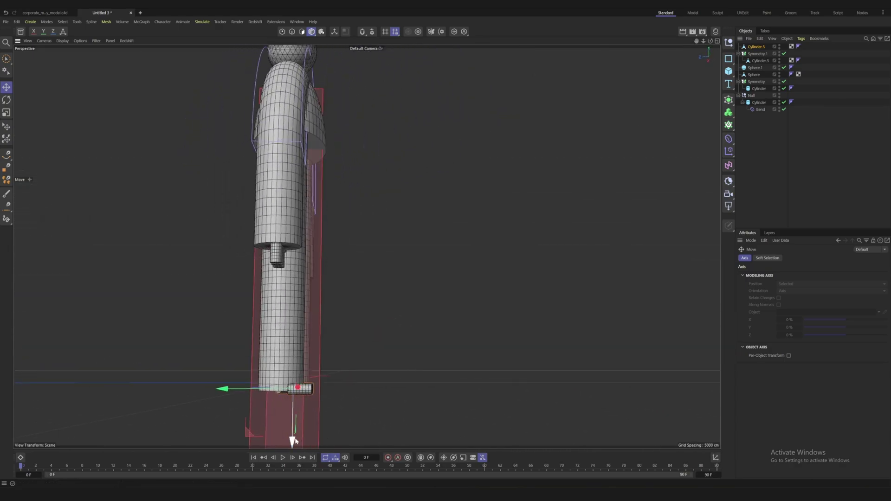
drag(292, 440, 289, 437)
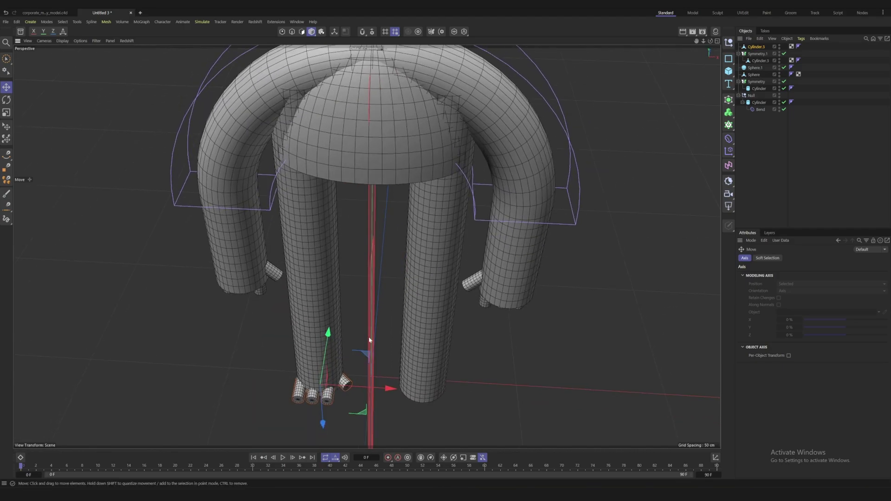
alt+middle_drag(370, 339, 382, 298)
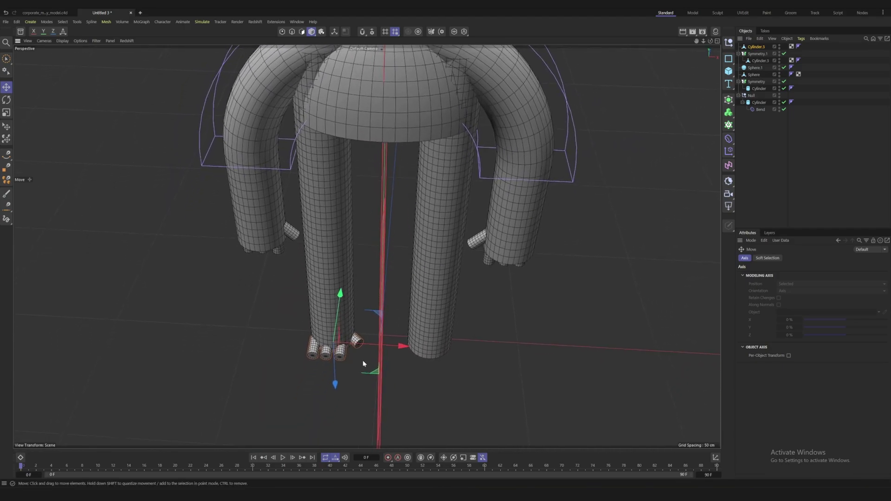
- Turn the toes outward and shift them so they sit around the front of the leg's base
key(r)
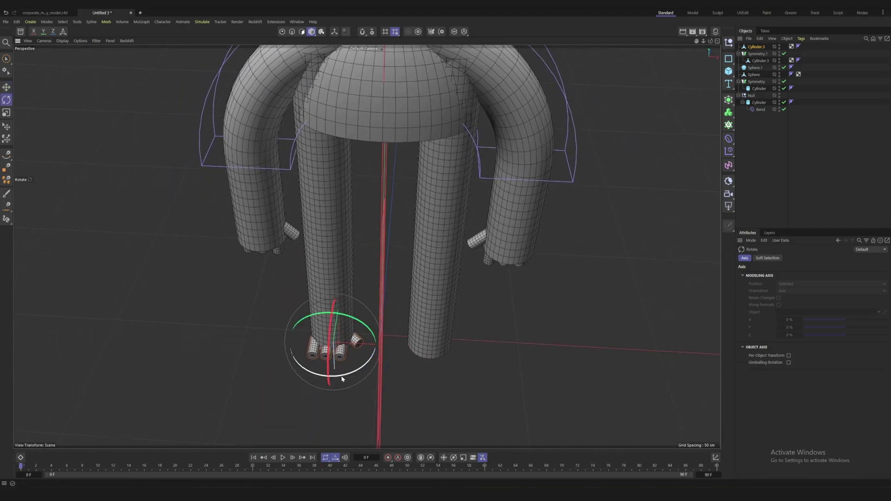
drag(342, 379, 313, 380)
key(e)
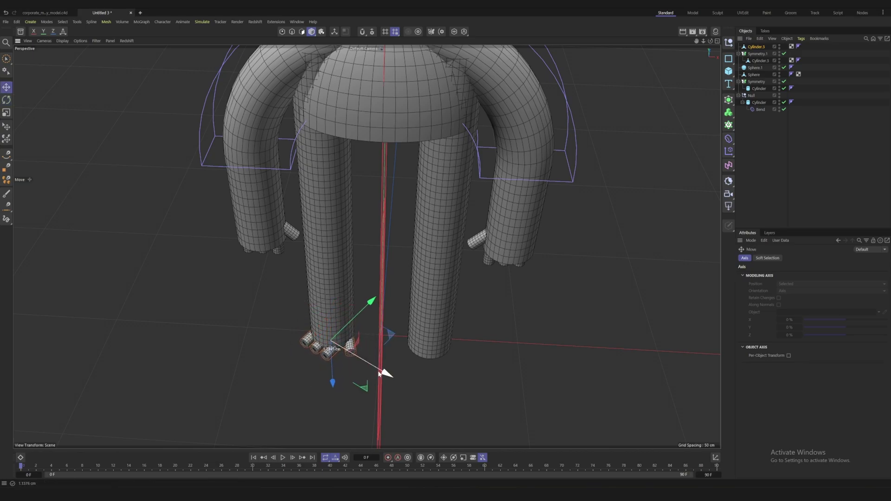
drag(363, 297, 389, 383)
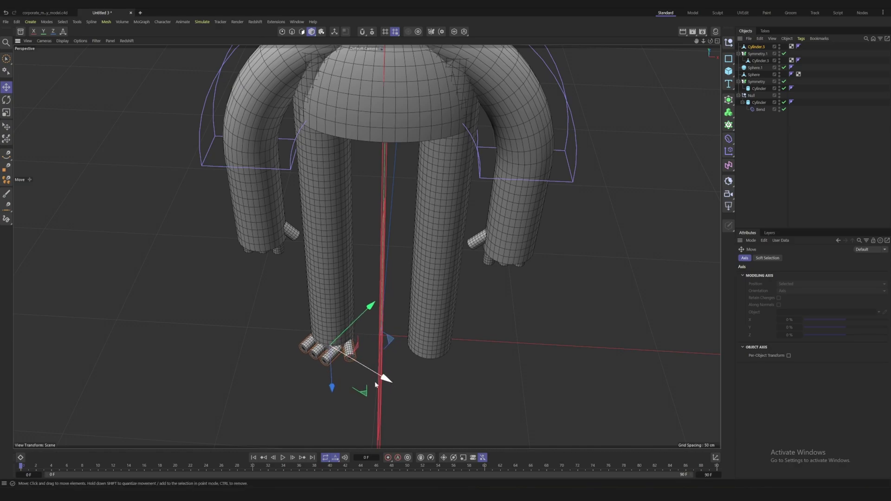
scroll(334, 358, up, 2)
- Add another Symmetry generator and place the toes inside it to mirror them onto the other leg
click(728, 99)
click(805, 180)
drag(757, 54, 755, 47)
click(754, 131)
scroll(419, 239, down, 5)
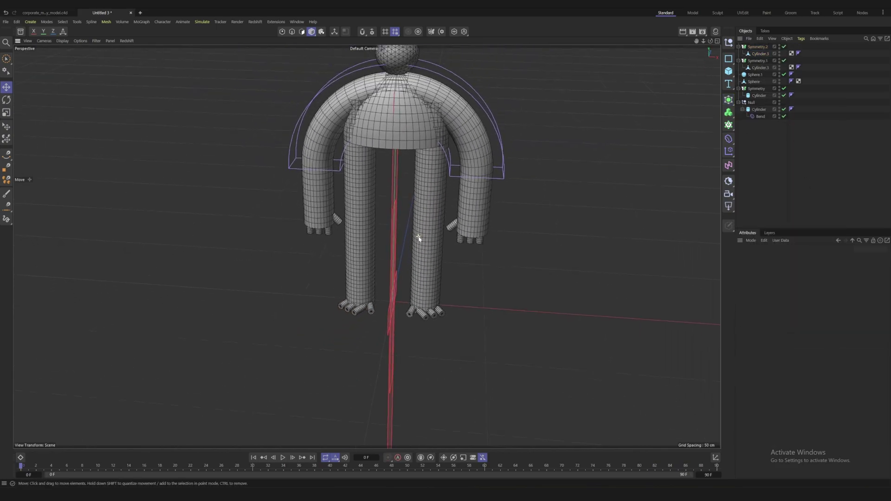
alt+drag(419, 247, 422, 226)
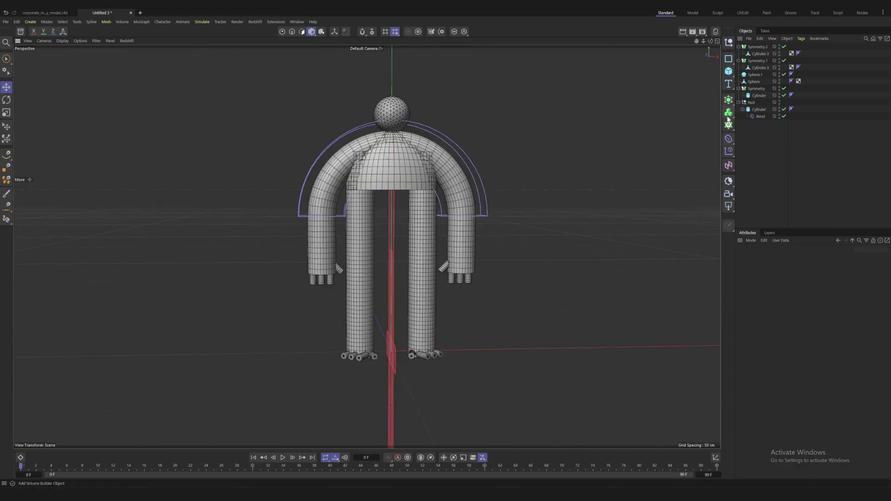
- Add a Volume Builder, a Volume Mesher and a Remesh generator, and nest the Volume Builder inside the Volume Mesher
click(728, 114)
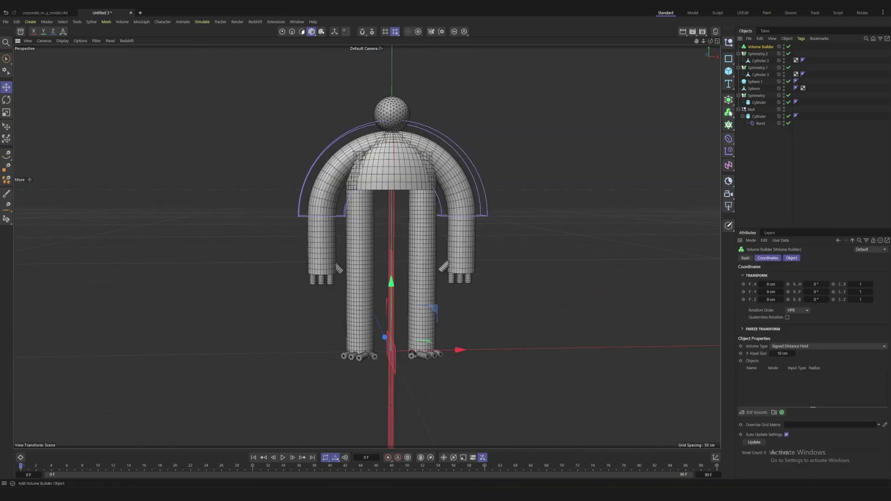
drag(728, 113, 757, 137)
drag(731, 104, 761, 217)
drag(759, 61, 759, 54)
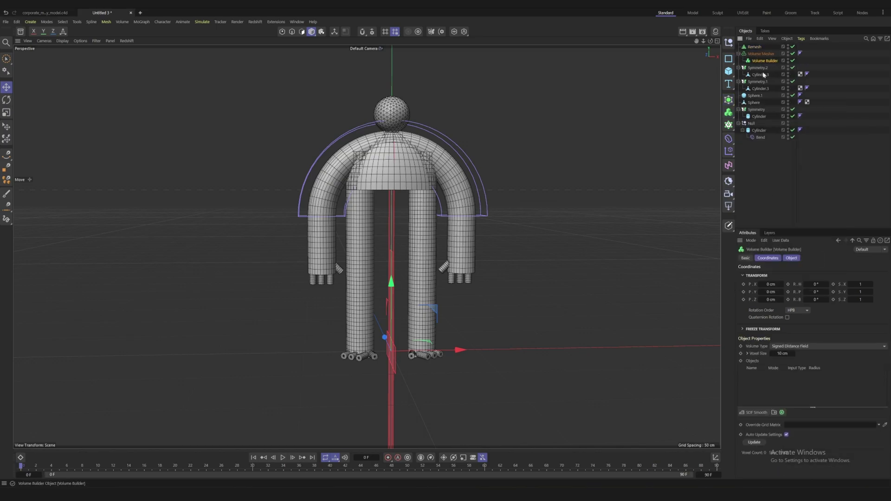
- Set the Volume Builder's voxel size to 1 cm and show only its object properties
click(781, 353)
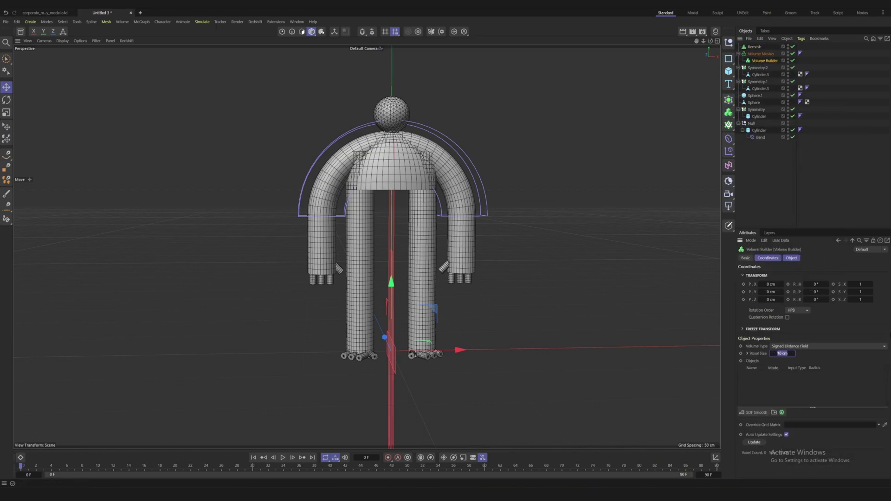
text(1)
key(Return)
click(793, 258)
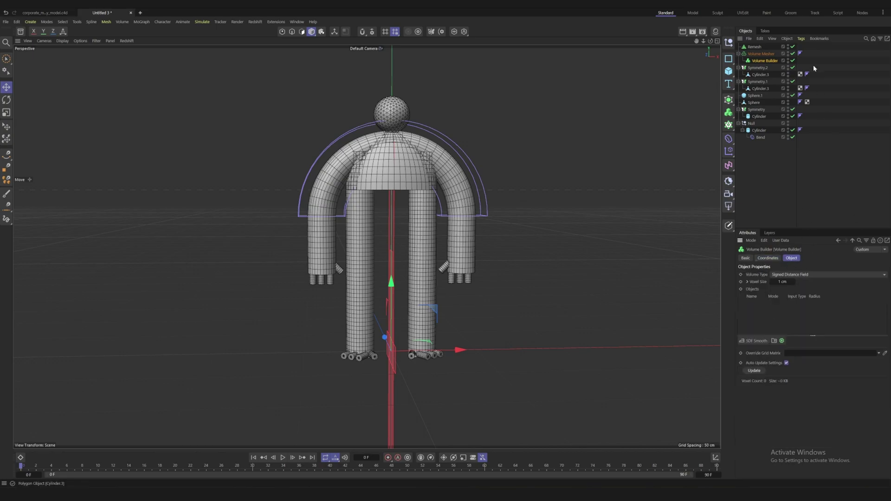
- Collapse the body-part hierarchies and rename the parts toes, fingers, head, torso, legs and arms
click(738, 68)
click(738, 75)
click(738, 96)
click(739, 103)
click(753, 68)
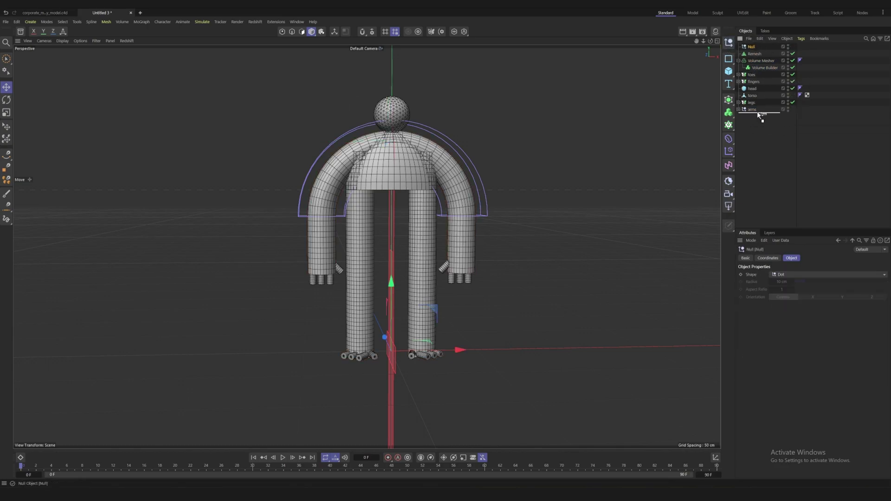
- Move the new null to the end of the object list and rename it CHARACTER
drag(758, 113, 757, 112)
double_click(754, 110)
text(cHARACTER)
key(Return)
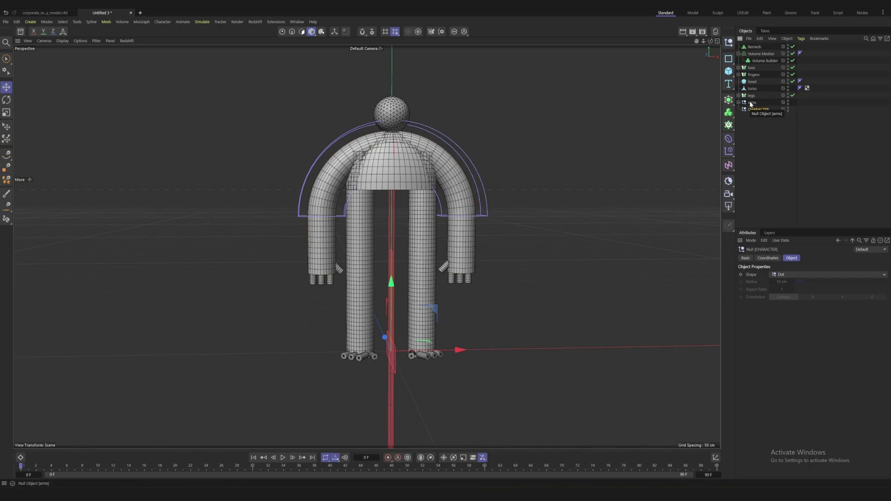
- Copy all body parts from toes to arms into the CHARACTER null as a backup, then hide and collapse it
click(750, 103)
shift+click(750, 68)
ctrl+drag(752, 104, 758, 111)
click(788, 112)
click(739, 110)
click(761, 143)
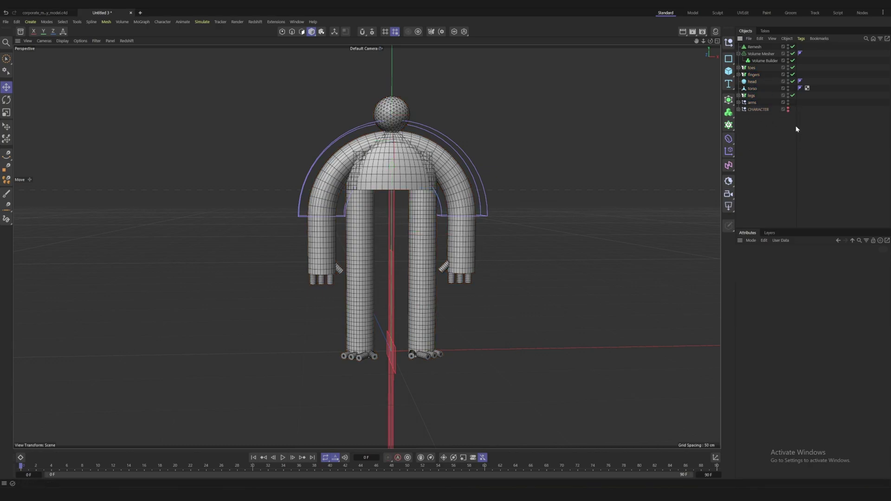
- Place the toes, fingers, head, torso, legs and arms inside the Volume Builder
click(752, 67)
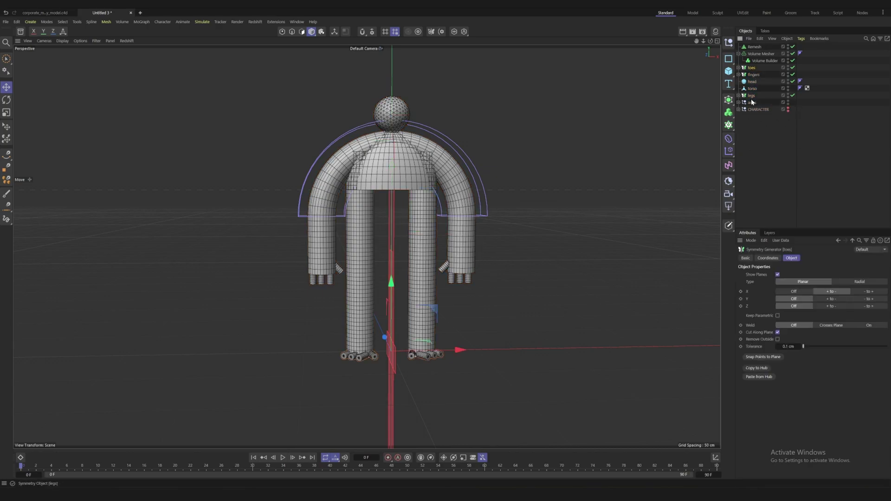
shift+click(752, 103)
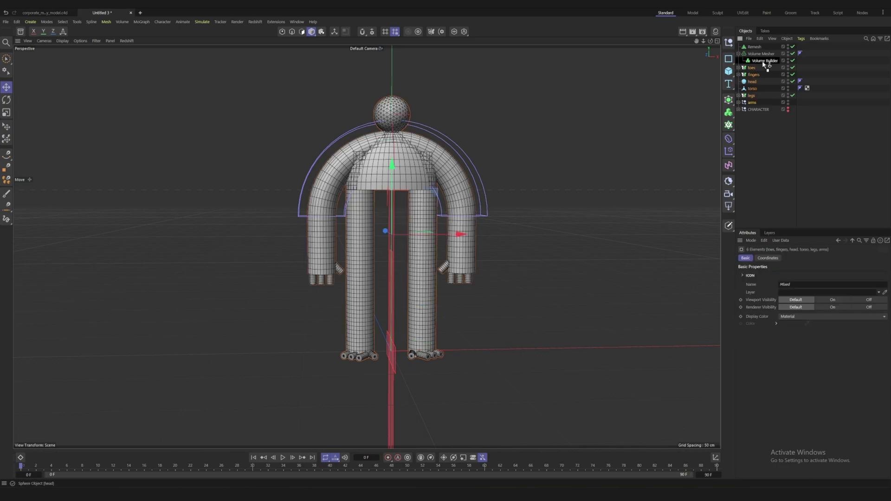
drag(764, 63, 764, 62)
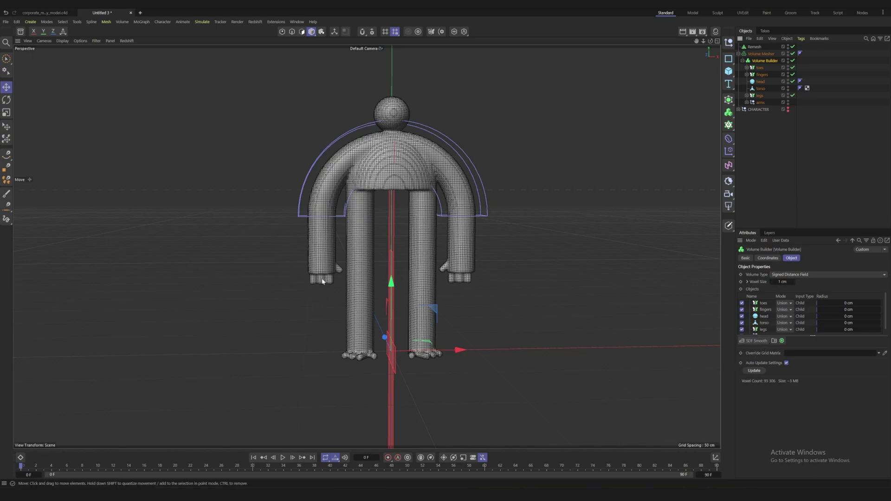
- Try a voxel size of 0.5 cm on the Volume Builder and undo the change
double_click(783, 282)
key(BackSpace)
text(0.5)
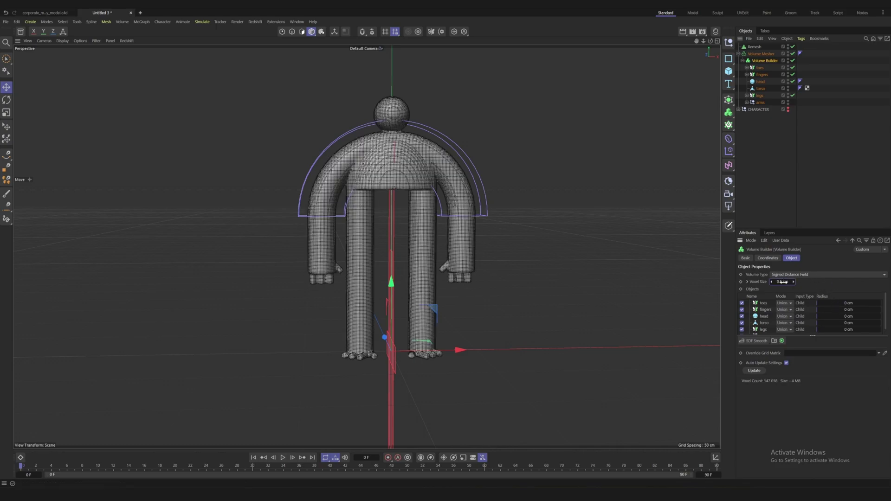
key(Return)
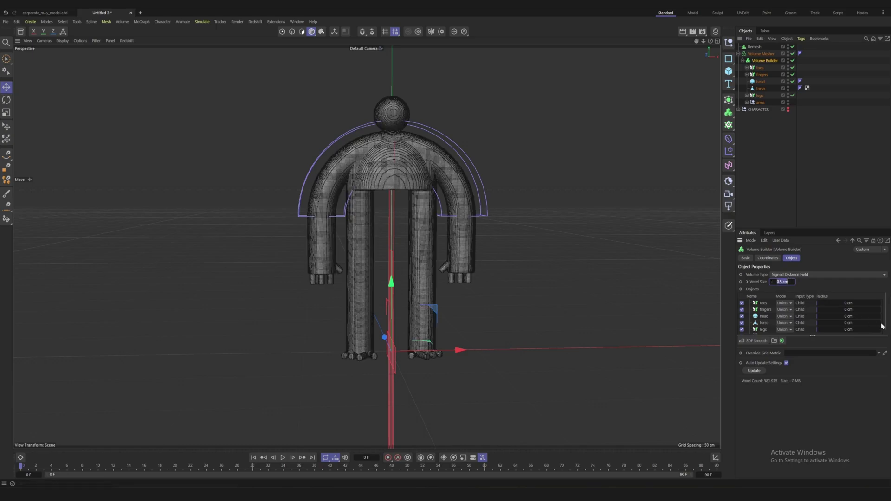
key(ctrl+z)
- Add an SDF Dilate and Erode filter with a -0.5 cm offset and set the Volume Builder's voxel size to 0.5 cm
click(757, 340)
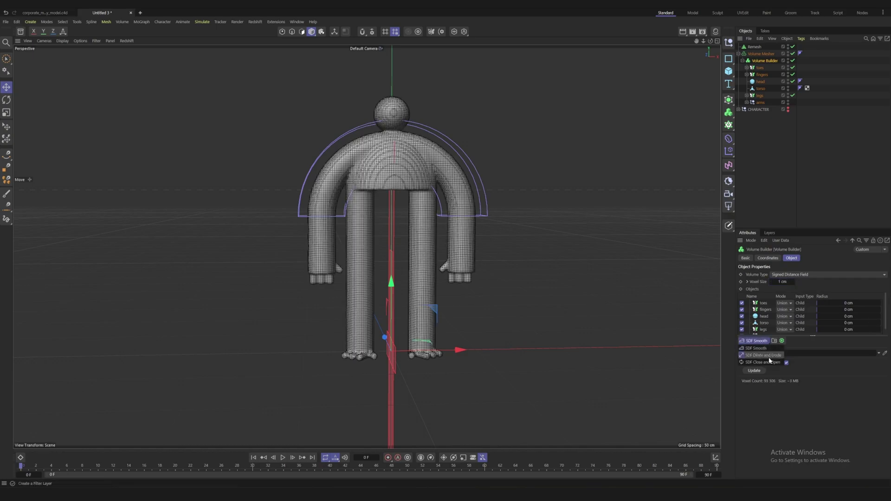
click(770, 356)
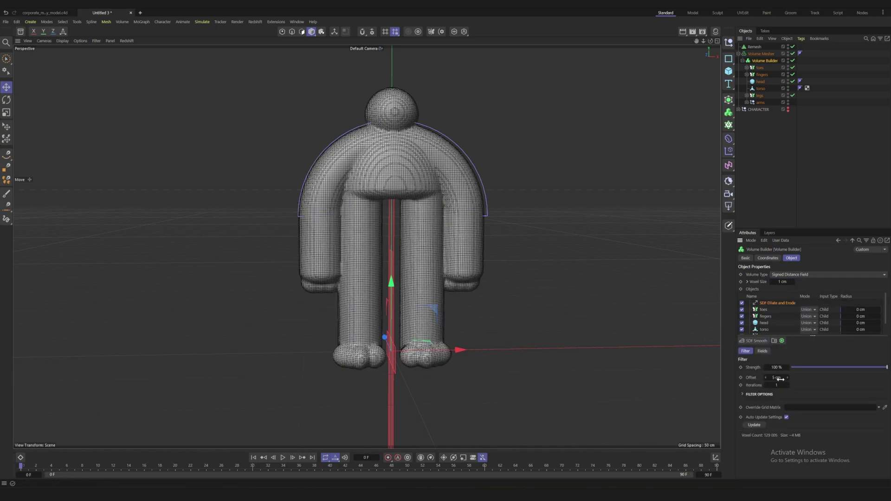
drag(788, 378, 764, 378)
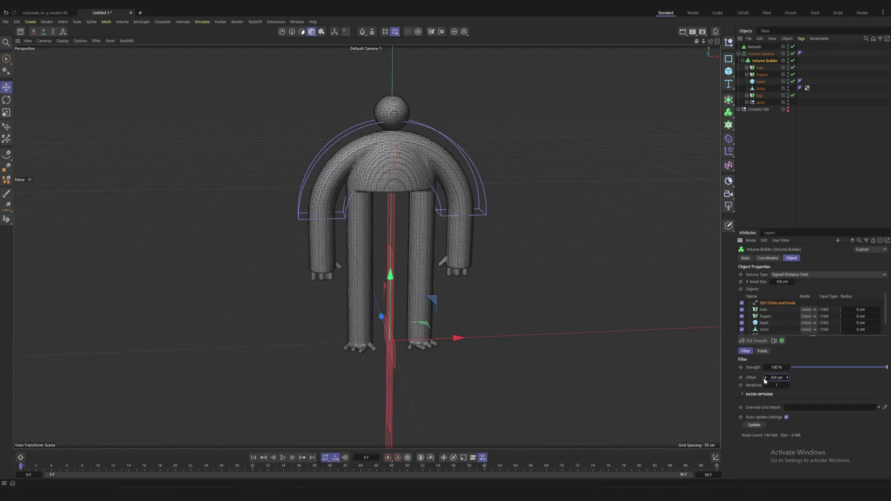
drag(794, 284, 790, 284)
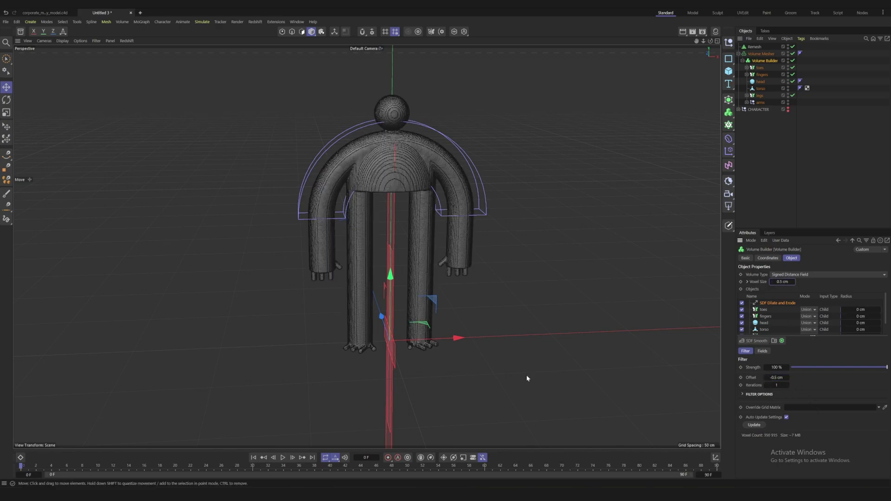
- Add an SDF Smooth filter at 33% strength and place it below the SDF Dilate and Erode filter
click(756, 341)
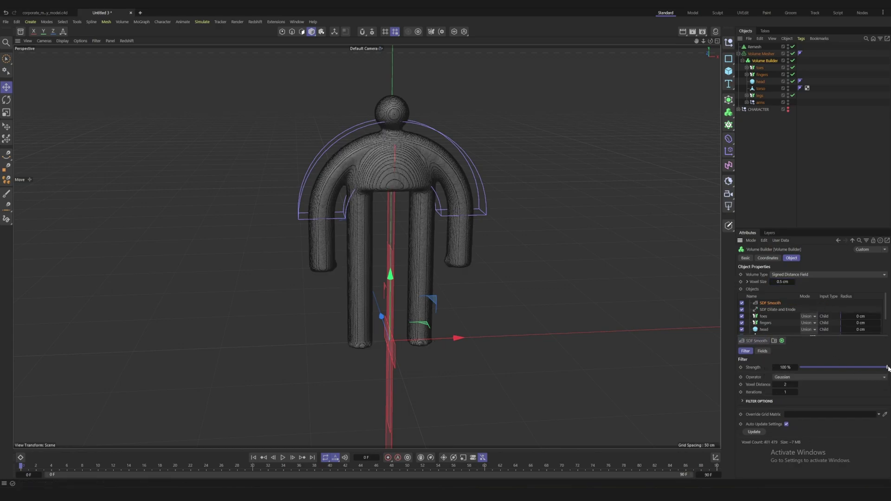
drag(888, 368, 830, 376)
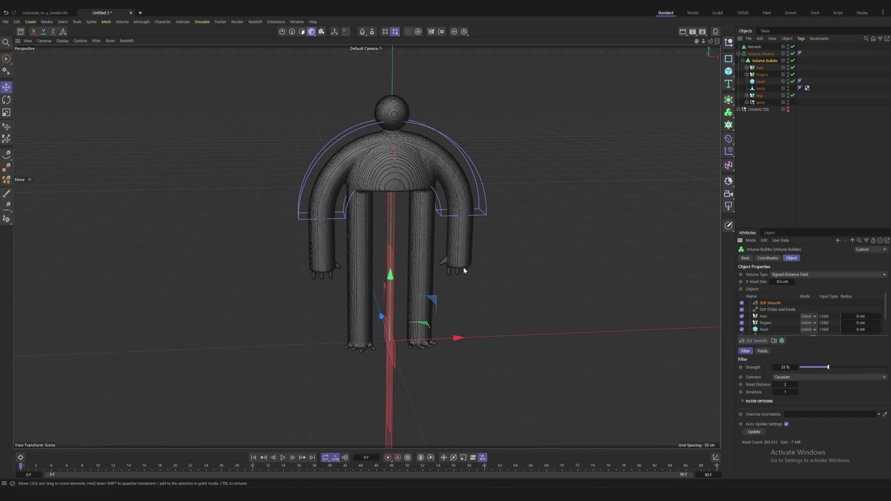
drag(771, 303, 776, 316)
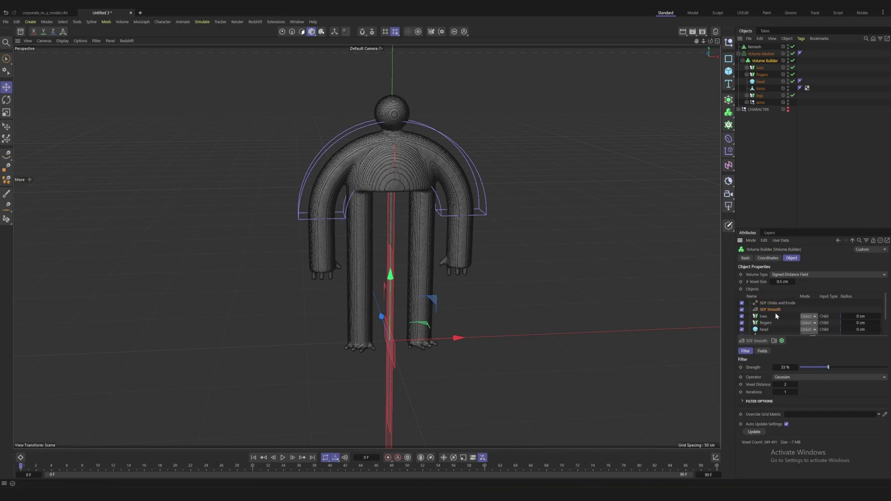
click(777, 303)
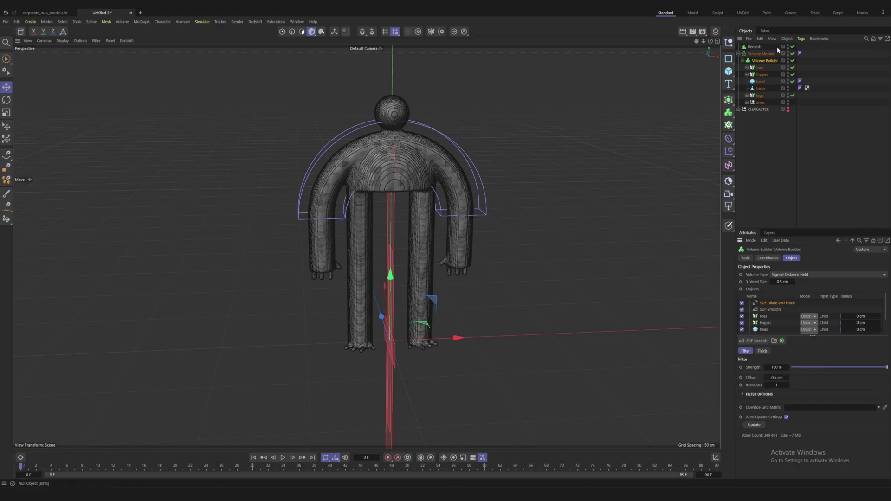
- Place the Volume Mesher inside the Remesh object and set the remesh adaptiveness to 0%
click(753, 47)
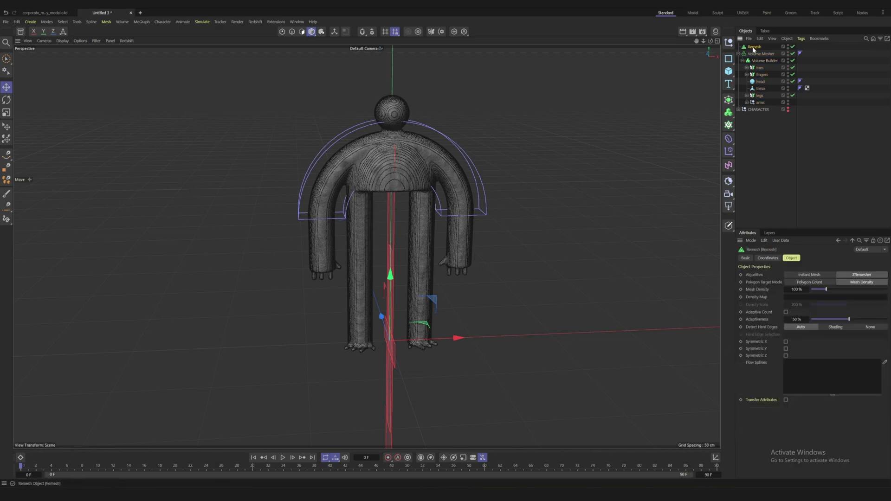
drag(759, 54, 754, 47)
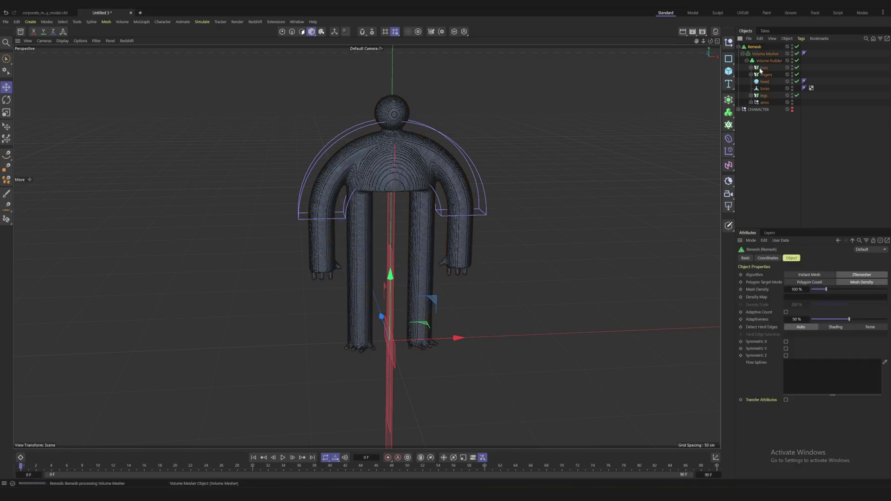
drag(849, 319, 788, 322)
- Try a mesh density of 10% on the Remesh object
click(793, 292)
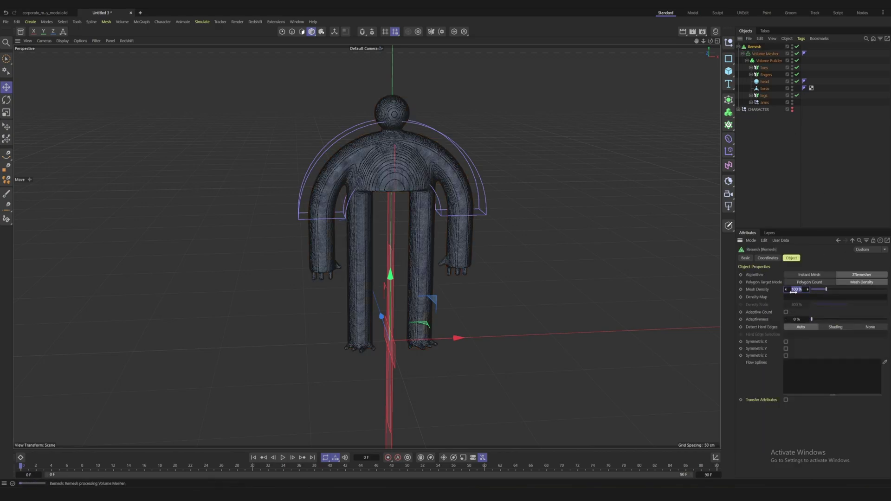
text(10)
key(Return)
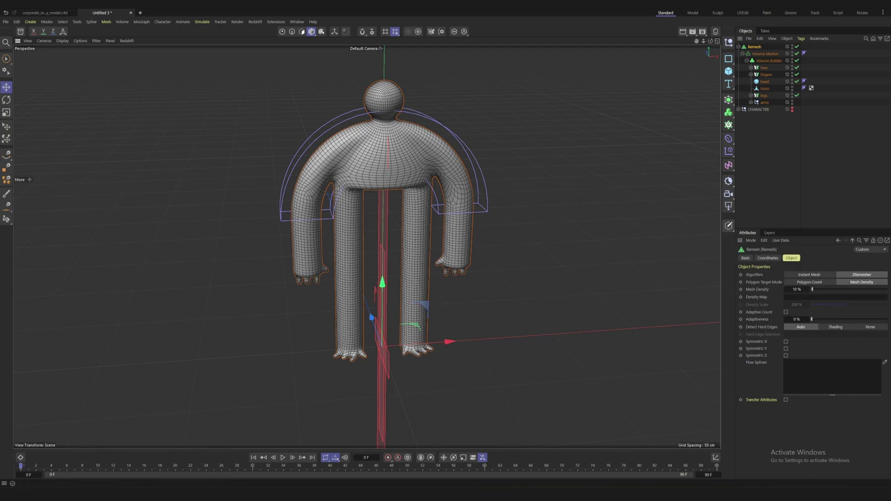
- Set the Remesh object's mesh density to 35% and enable its X symmetry
double_click(796, 289)
text(35)
key(Return)
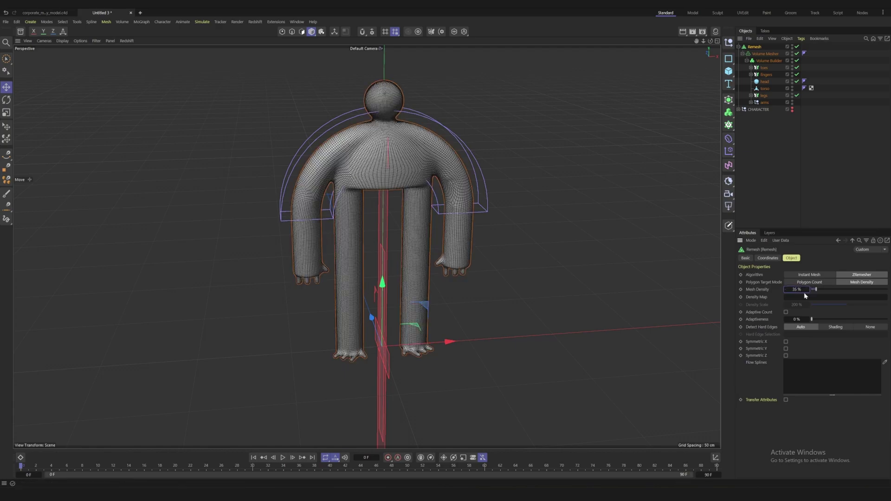
click(785, 342)
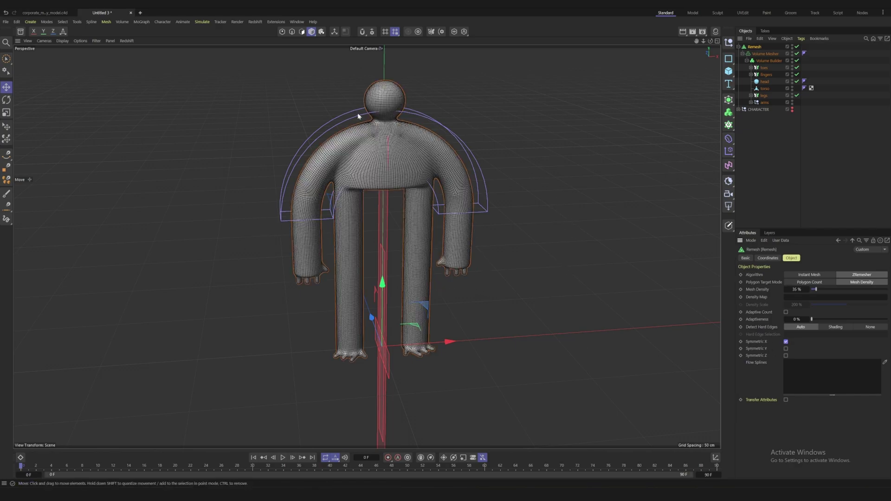
alt+drag(391, 174, 338, 243)
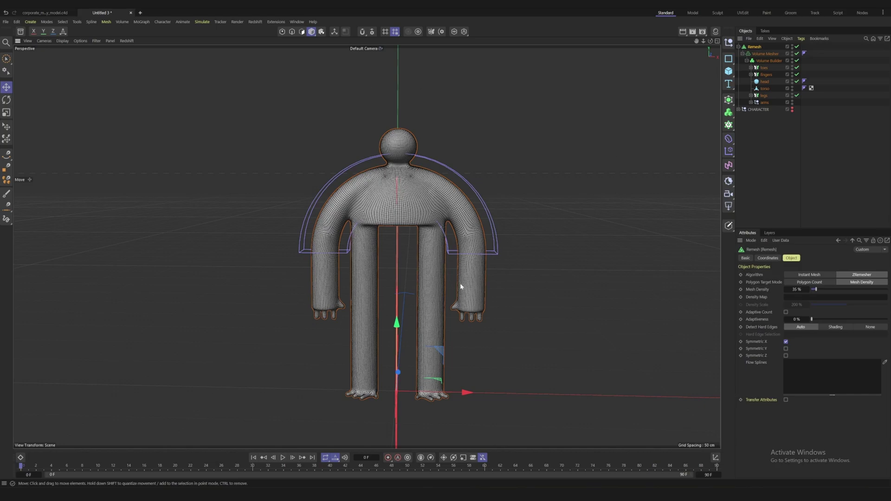
- Deselect all objects and display the character with Gouraud shading without wireframe lines
click(744, 145)
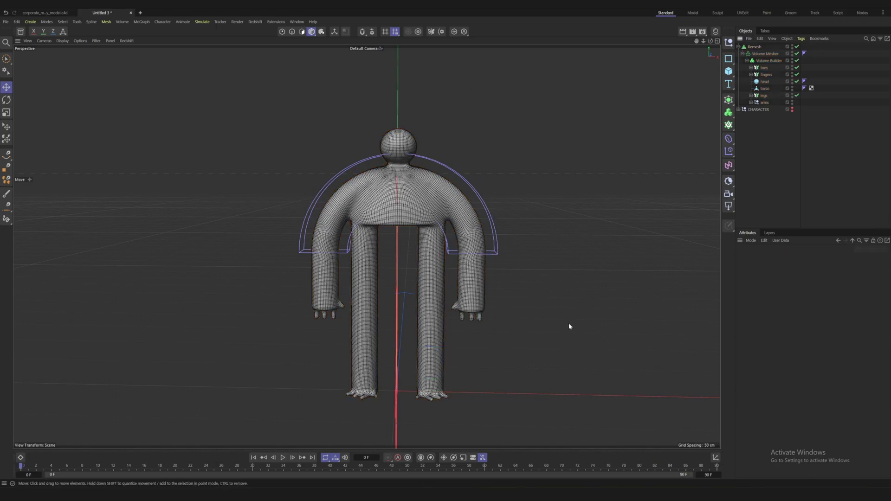
key(n)
key(a)
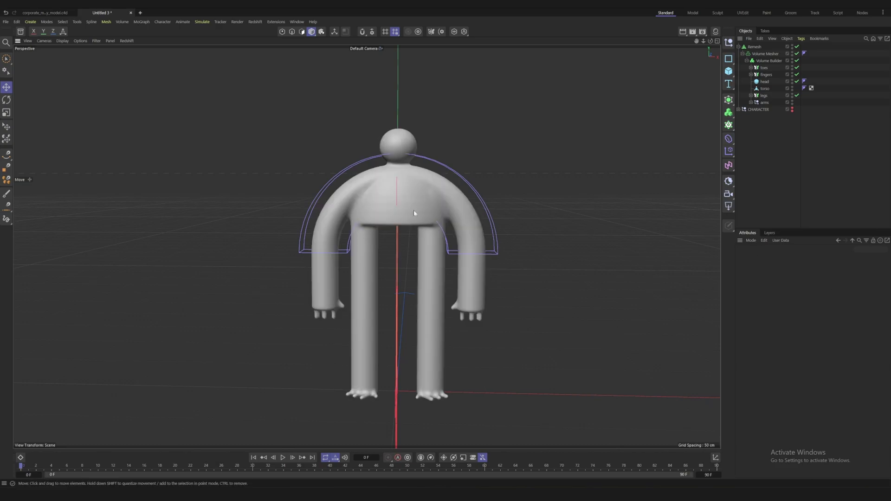